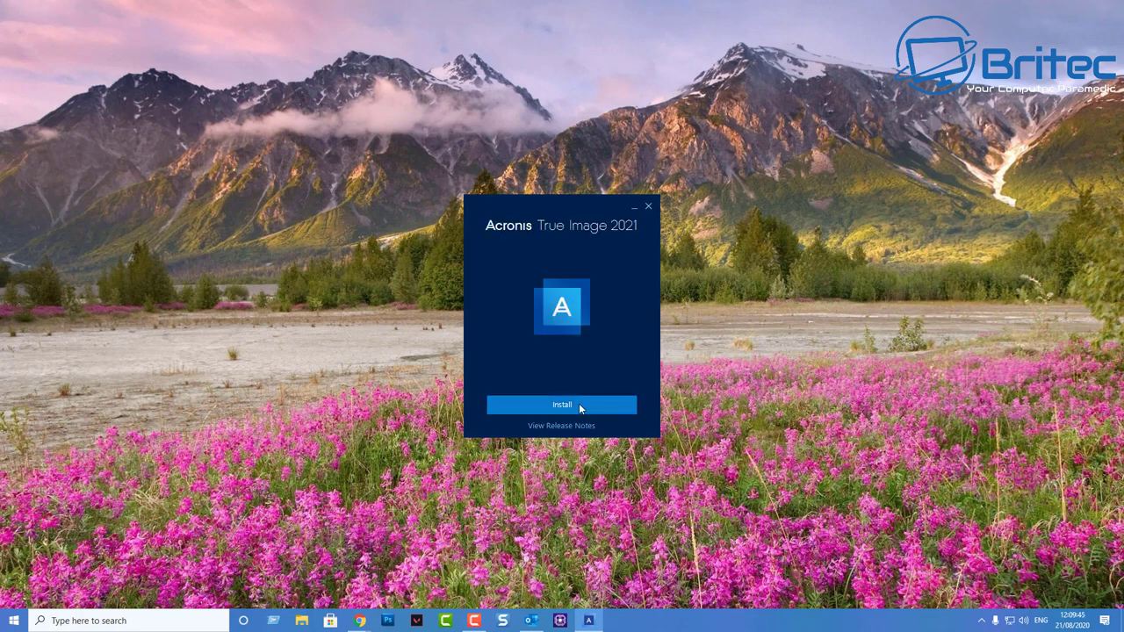
- Install and start Acronis True Image 2021, accepting the license agreement without joining the Customer Experience Program
{"action": "left_click", "coordinate": [579, 404]}
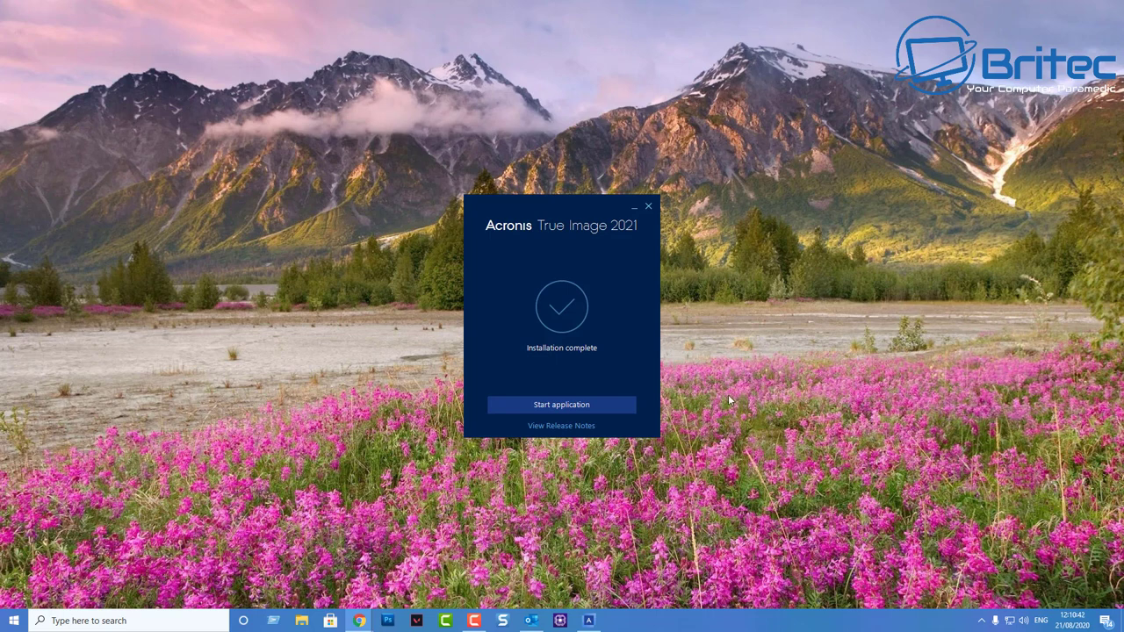
{"action": "left_click", "coordinate": [583, 405]}
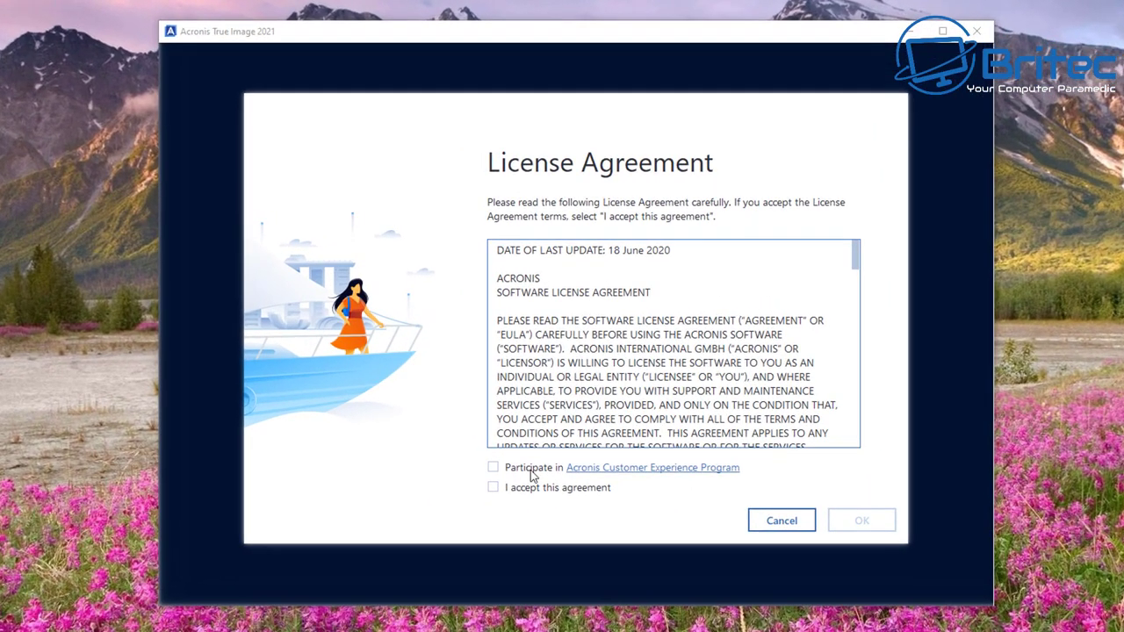
{"action": "left_click", "coordinate": [505, 491]}
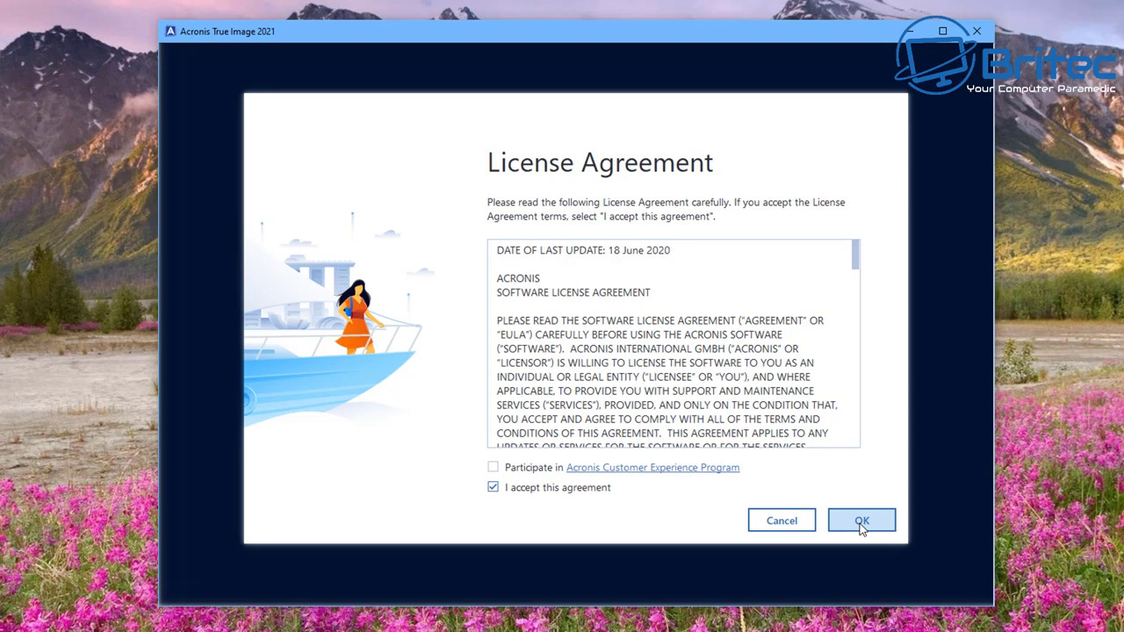
{"action": "left_click", "coordinate": [861, 522]}
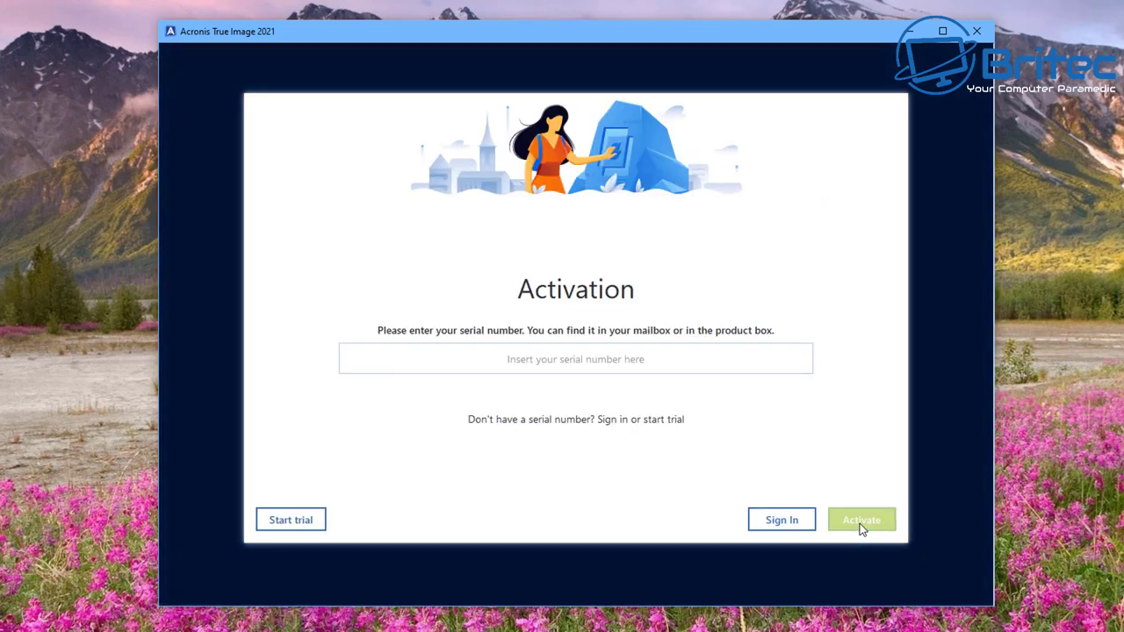
- Paste the product serial number into the activation form and activate the program
{"action": "left_click", "coordinate": [417, 360]}
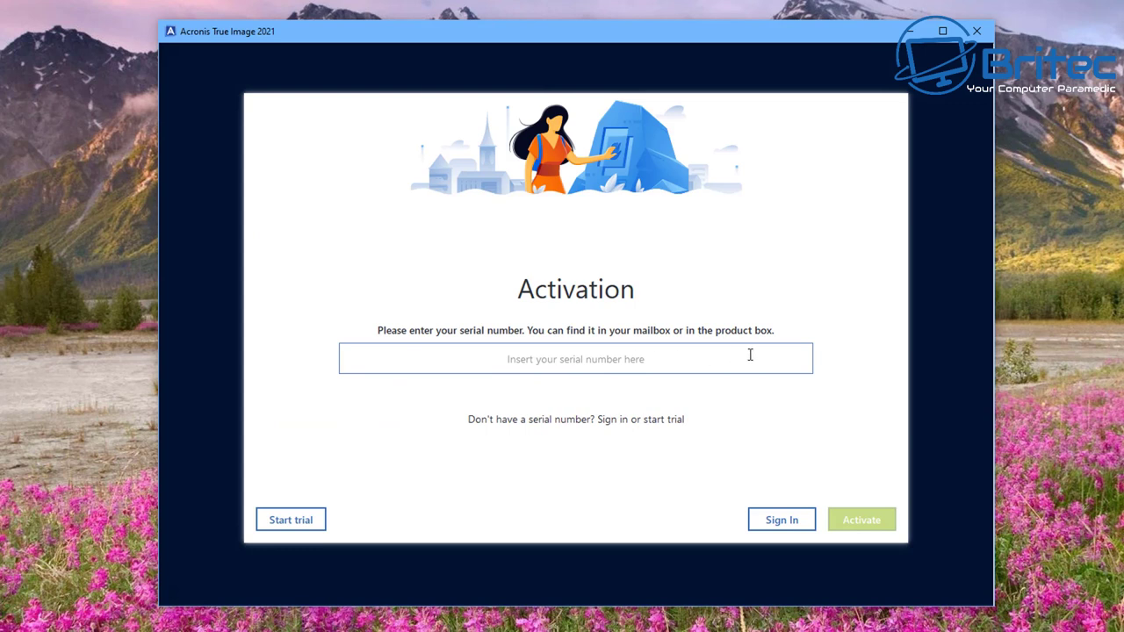
{"action": "key", "text": "ctrl+v"}
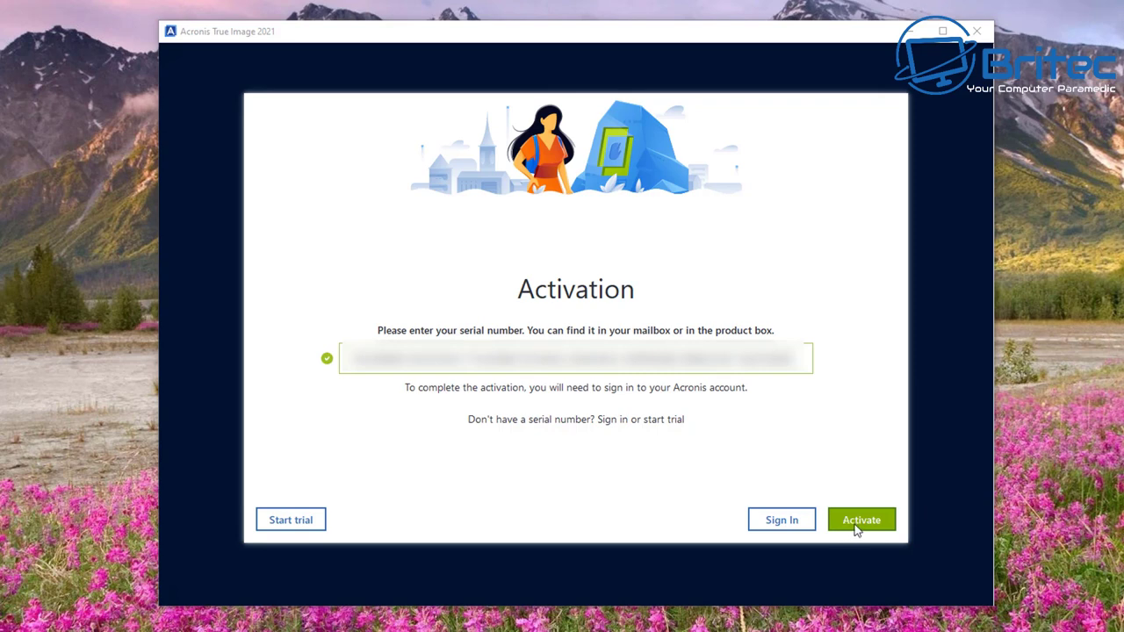
{"action": "left_click", "coordinate": [856, 529]}
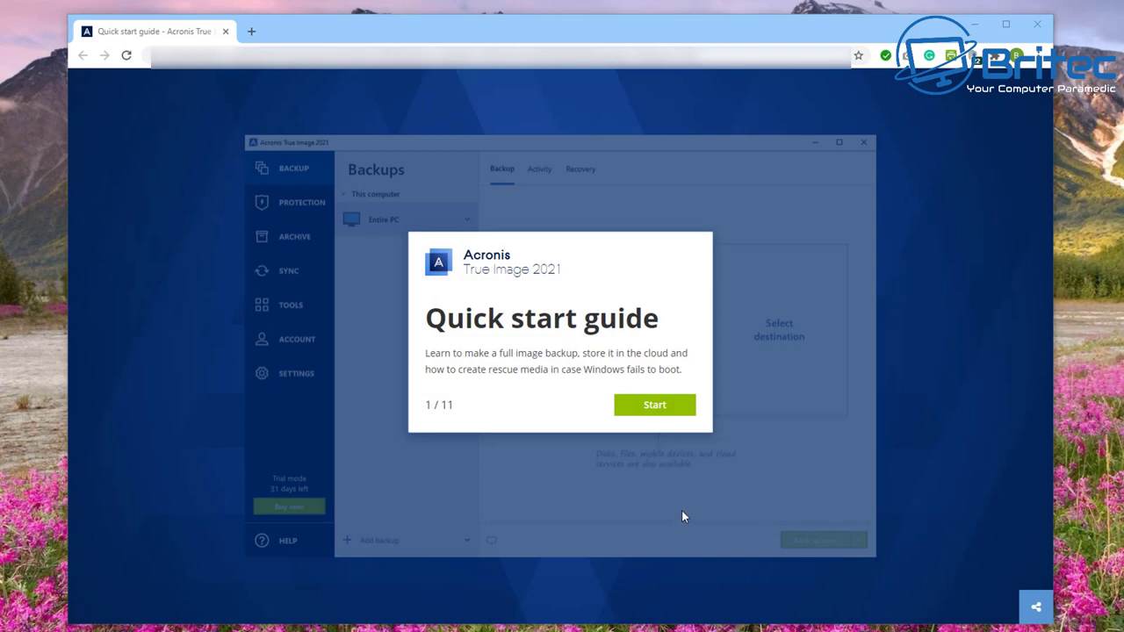
- Read through the first pages of the quick start guide on backup destinations and the Acronis Cloud Storage trial
{"action": "left_click", "coordinate": [656, 405]}
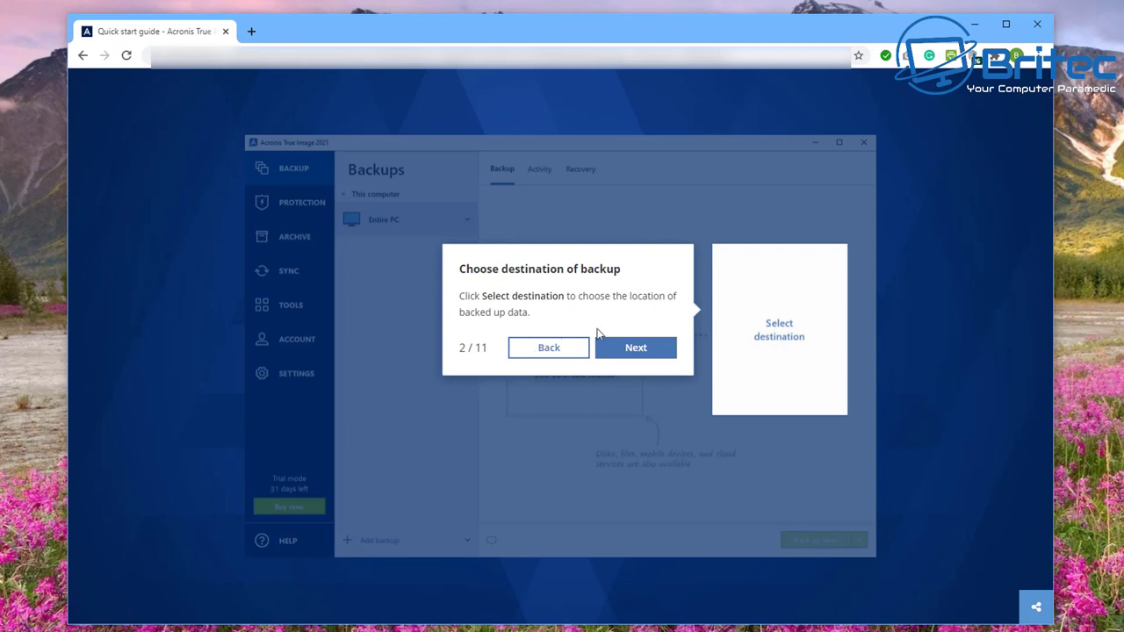
{"action": "left_click", "coordinate": [655, 349]}
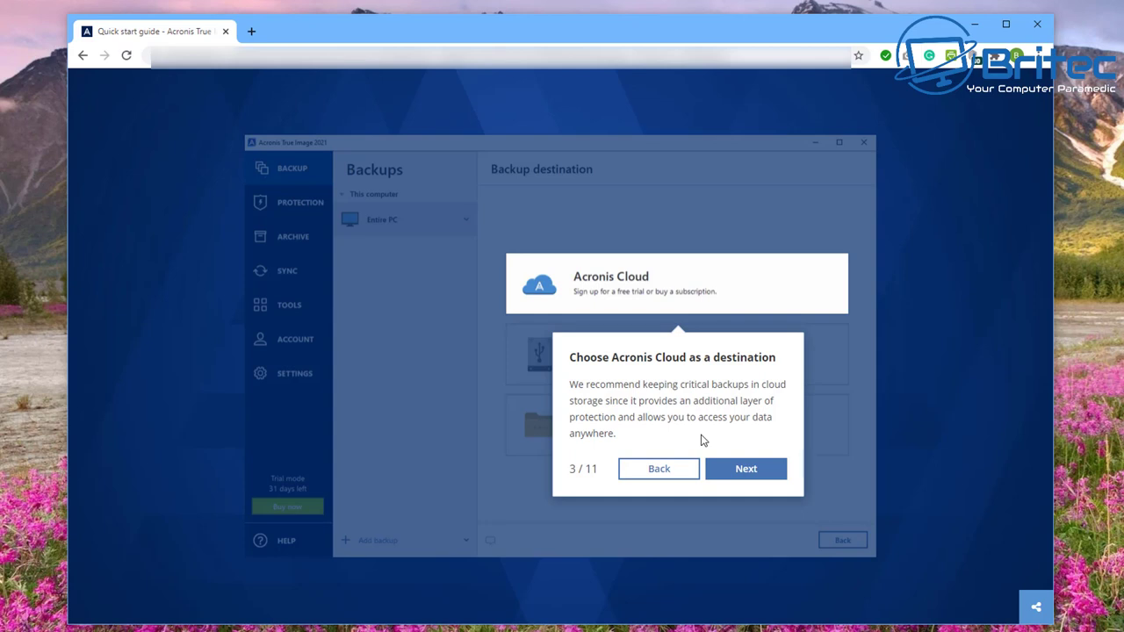
{"action": "left_click", "coordinate": [746, 470]}
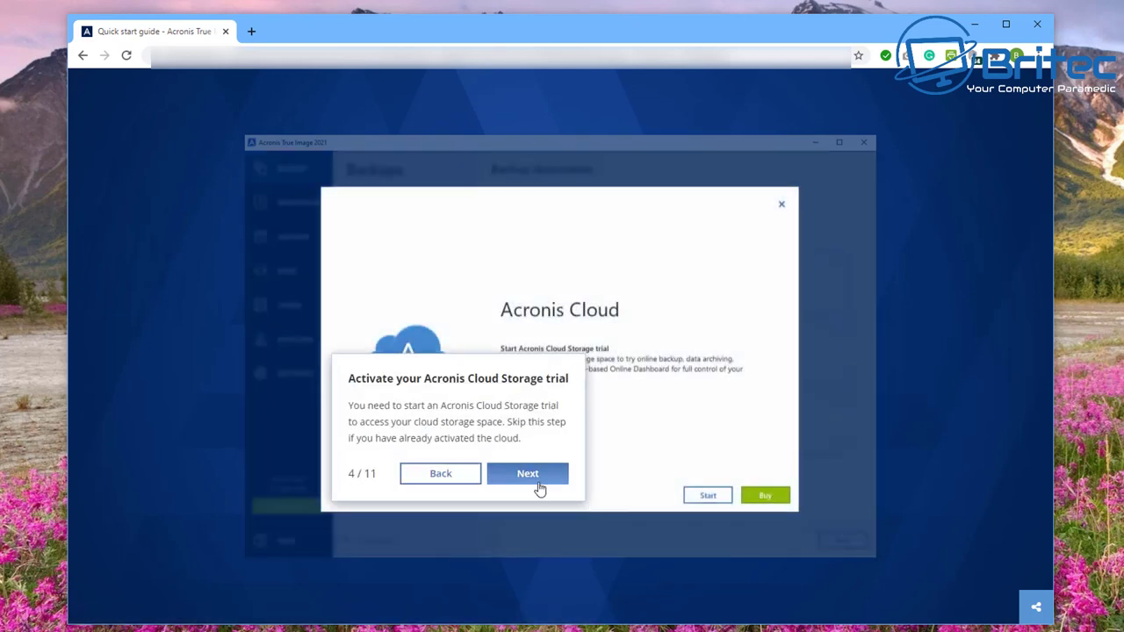
{"action": "left_click", "coordinate": [532, 474]}
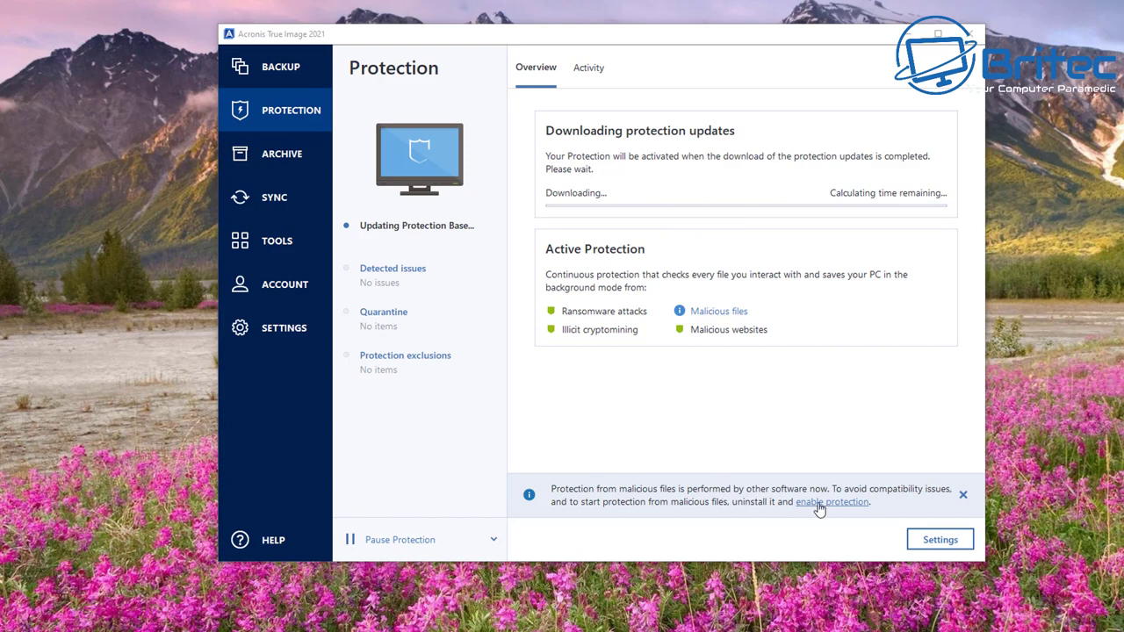
- In the Active Protection settings, enable automatic file recovery after blocking a process and keep Real-time Protection mode at Smart on-access
{"action": "left_click", "coordinate": [941, 540]}
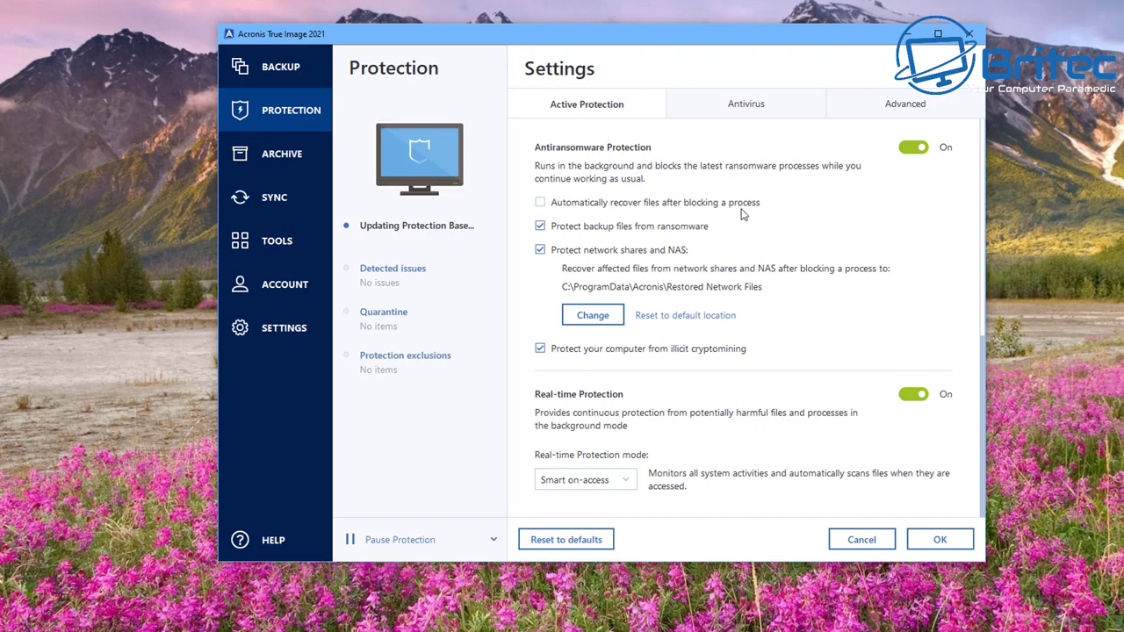
{"action": "left_click", "coordinate": [541, 204]}
{"action": "left_click", "coordinate": [628, 482]}
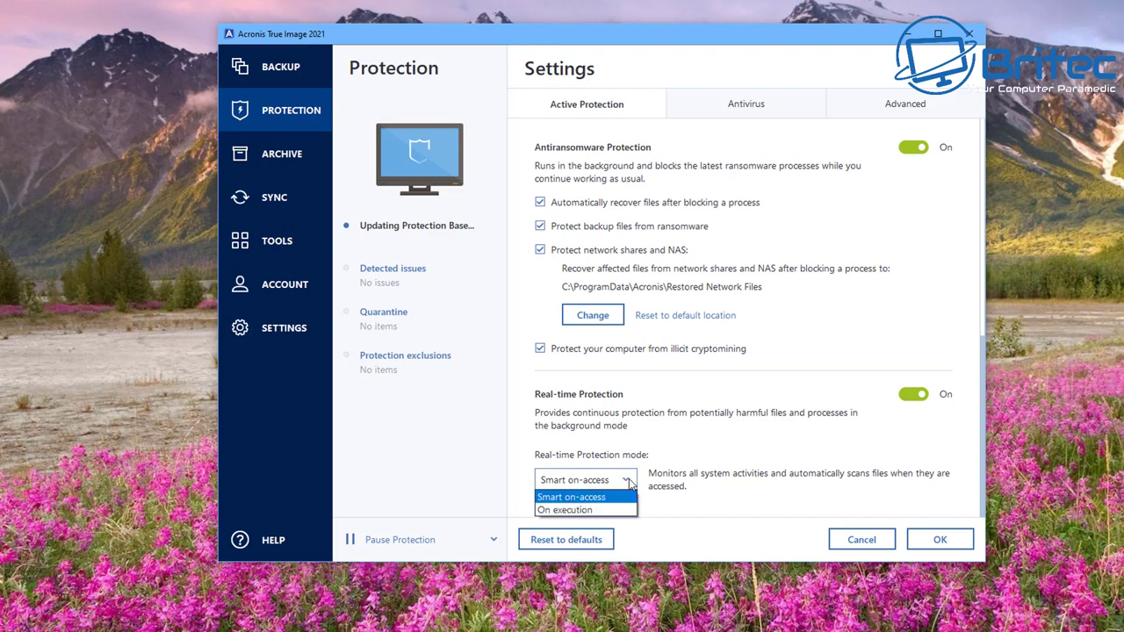
{"action": "left_click", "coordinate": [629, 482]}
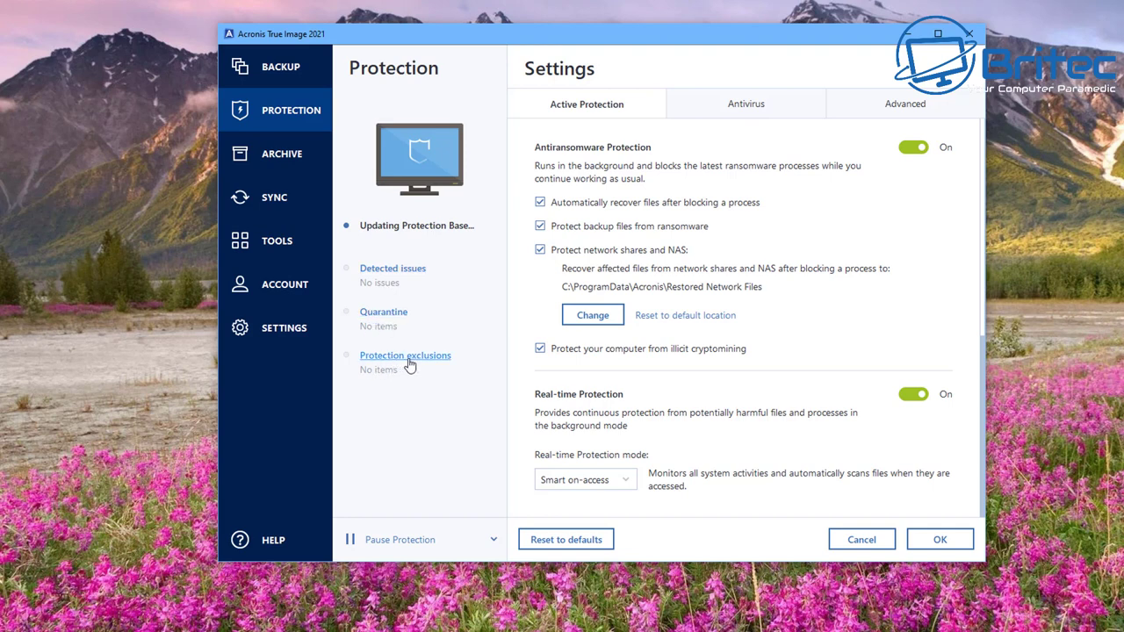
- Review the protection's detected issues list and its quarantine list, closing each one
{"action": "left_click", "coordinate": [387, 272]}
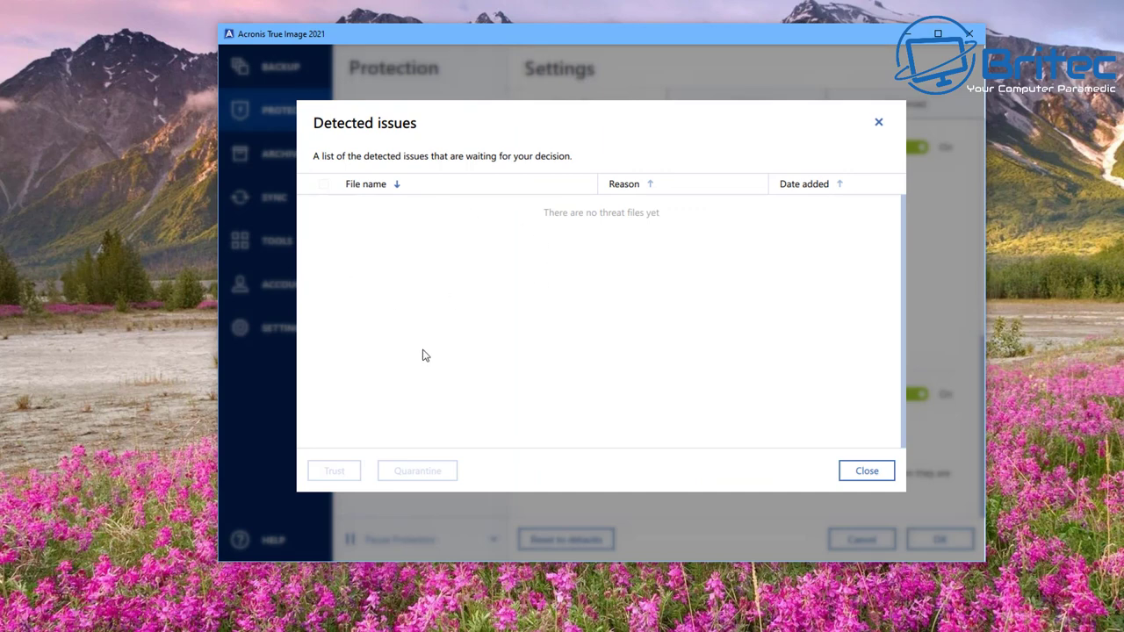
{"action": "left_click", "coordinate": [853, 467]}
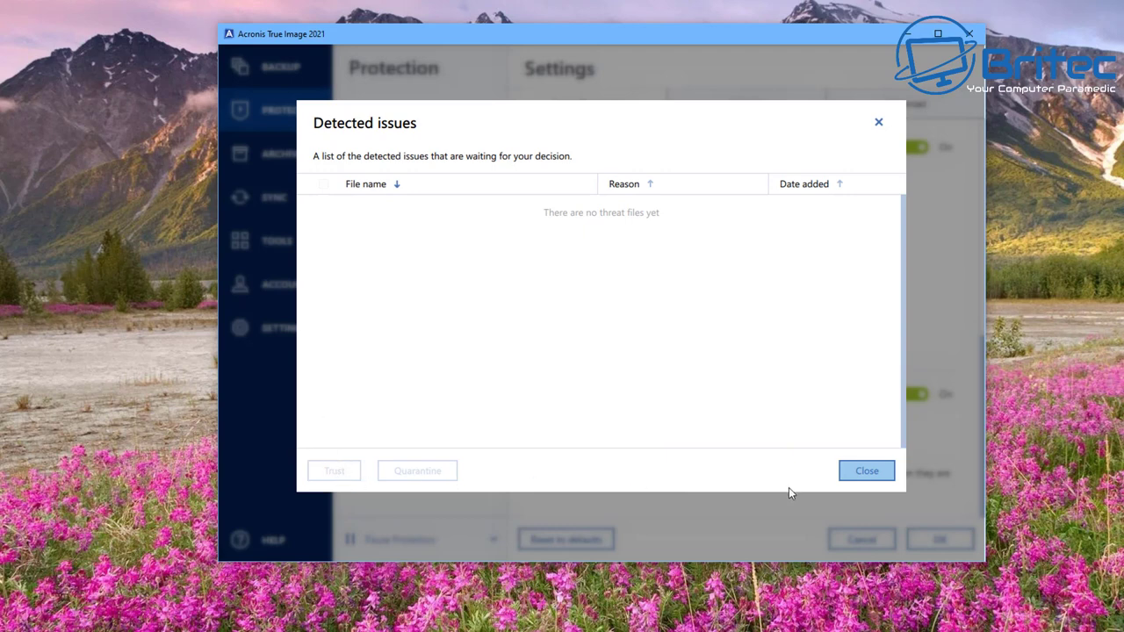
{"action": "left_click", "coordinate": [877, 478]}
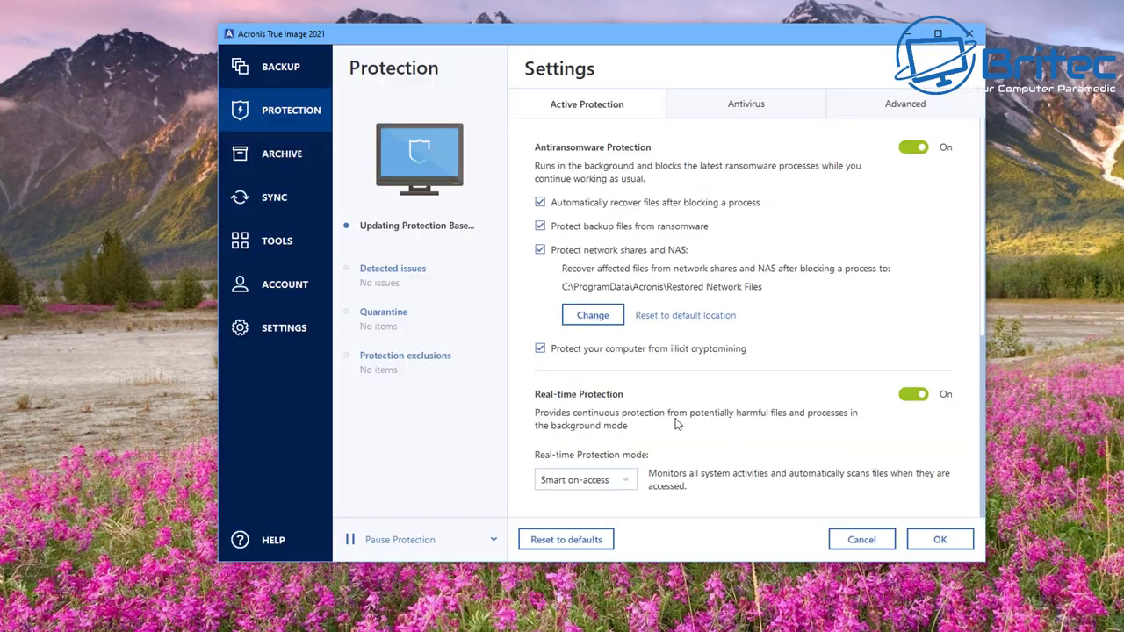
{"action": "left_click", "coordinate": [386, 313]}
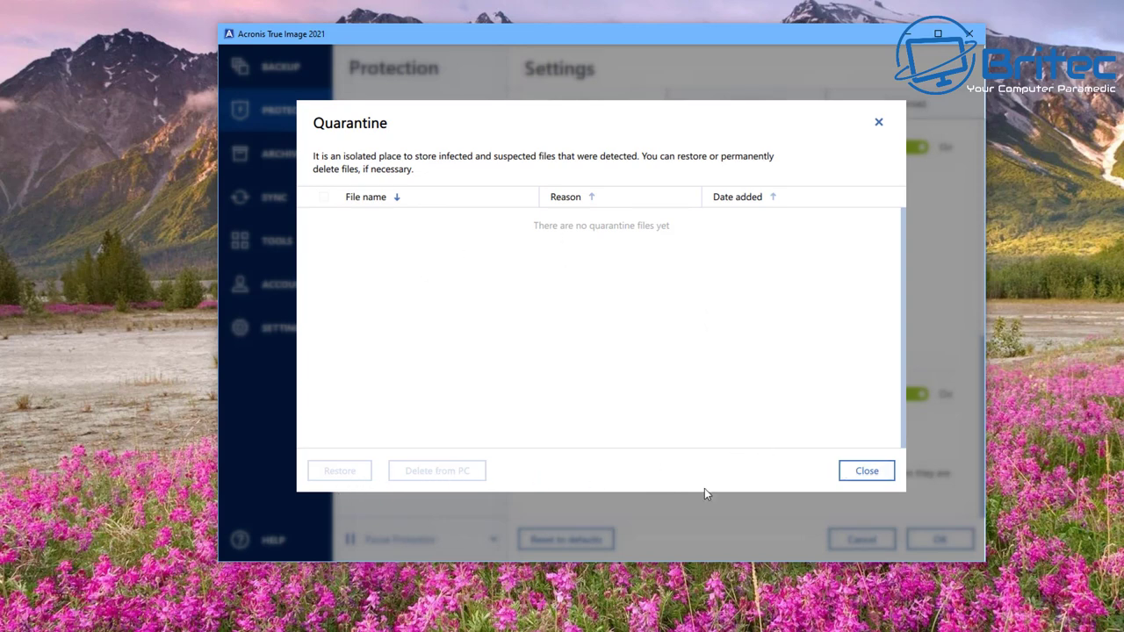
{"action": "left_click", "coordinate": [865, 472]}
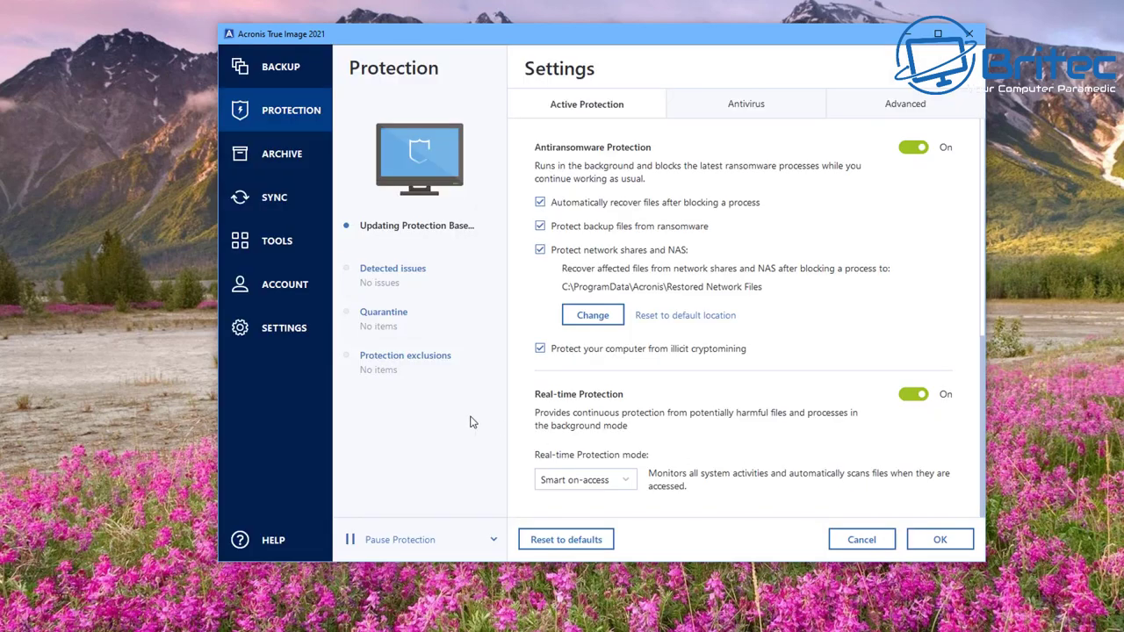
- Examine the protection exclusions list and the kinds of exclusions that can be added, leaving without saving
{"action": "left_click", "coordinate": [426, 367]}
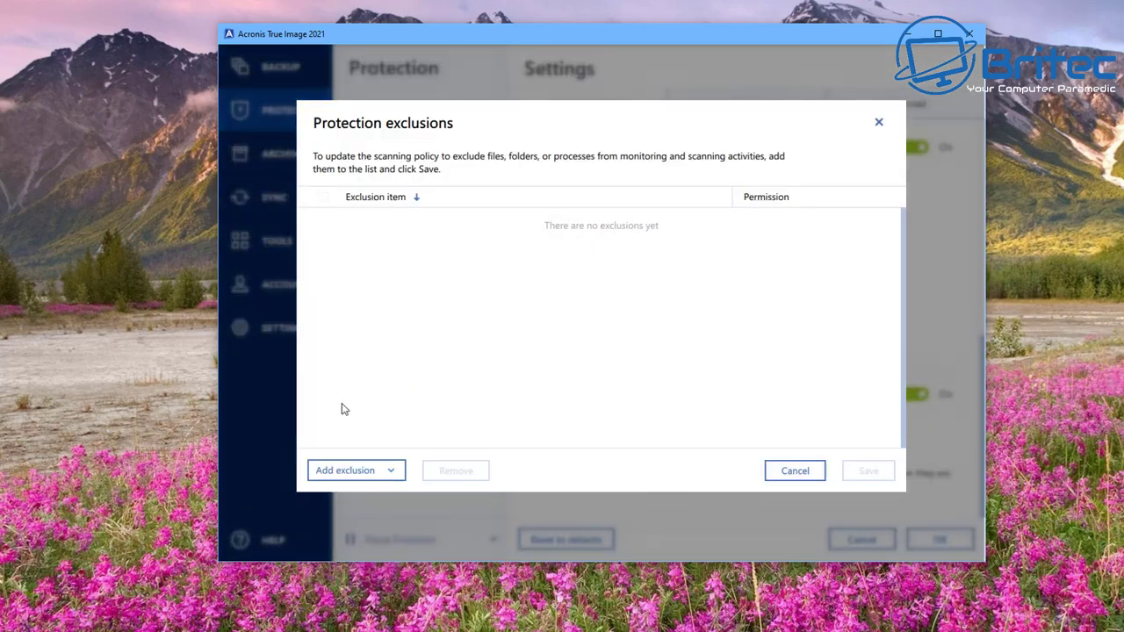
{"action": "left_click", "coordinate": [392, 473]}
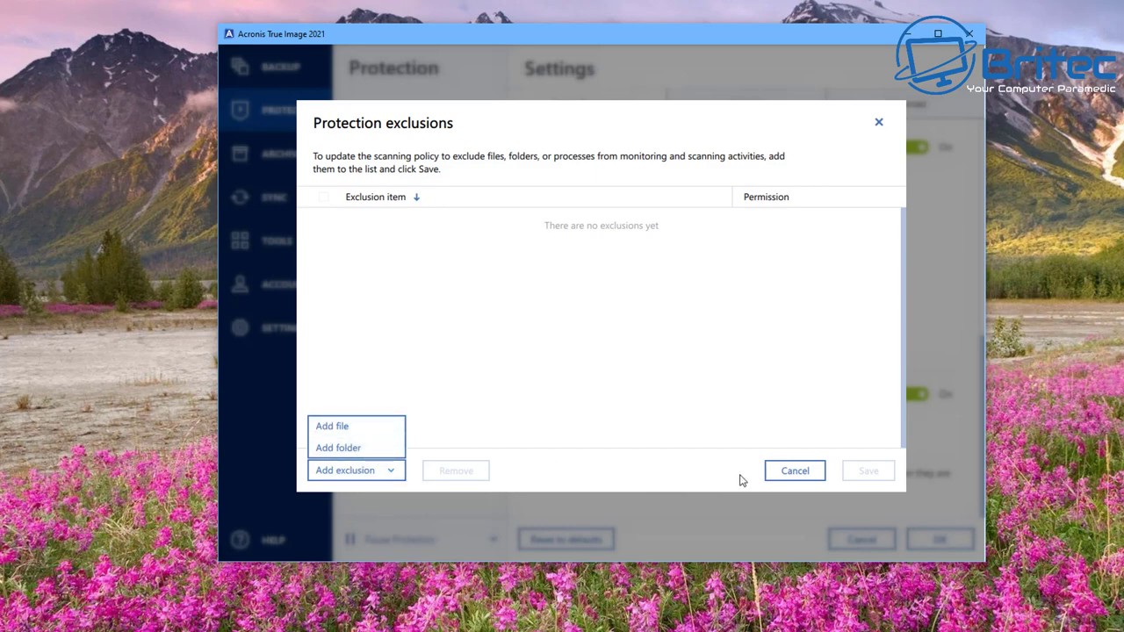
{"action": "left_click", "coordinate": [788, 480]}
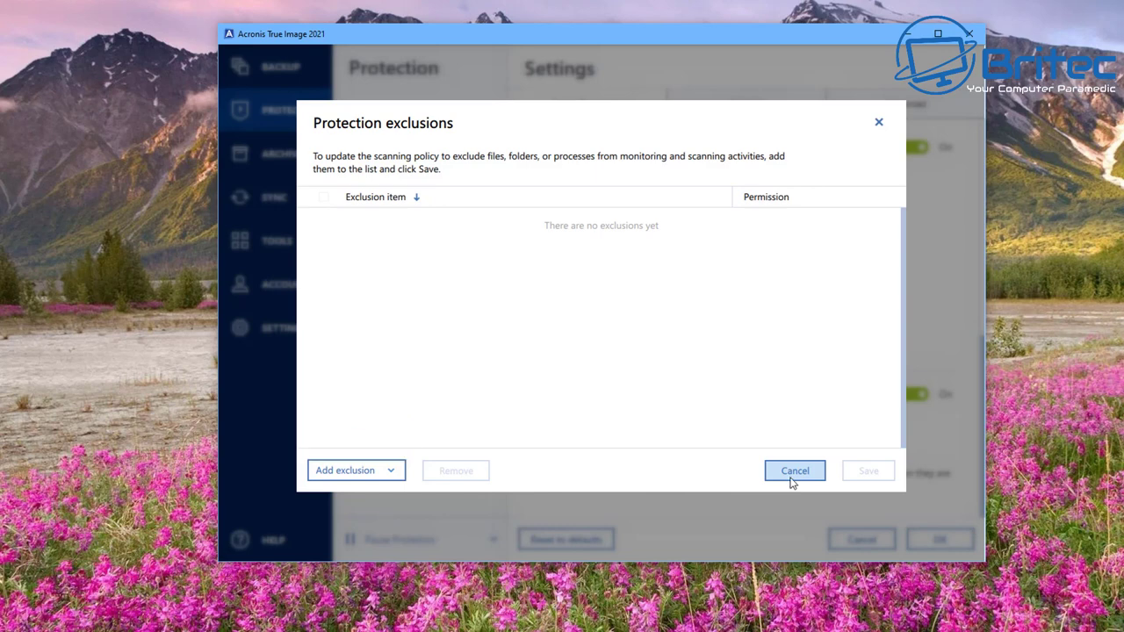
{"action": "left_click", "coordinate": [793, 480]}
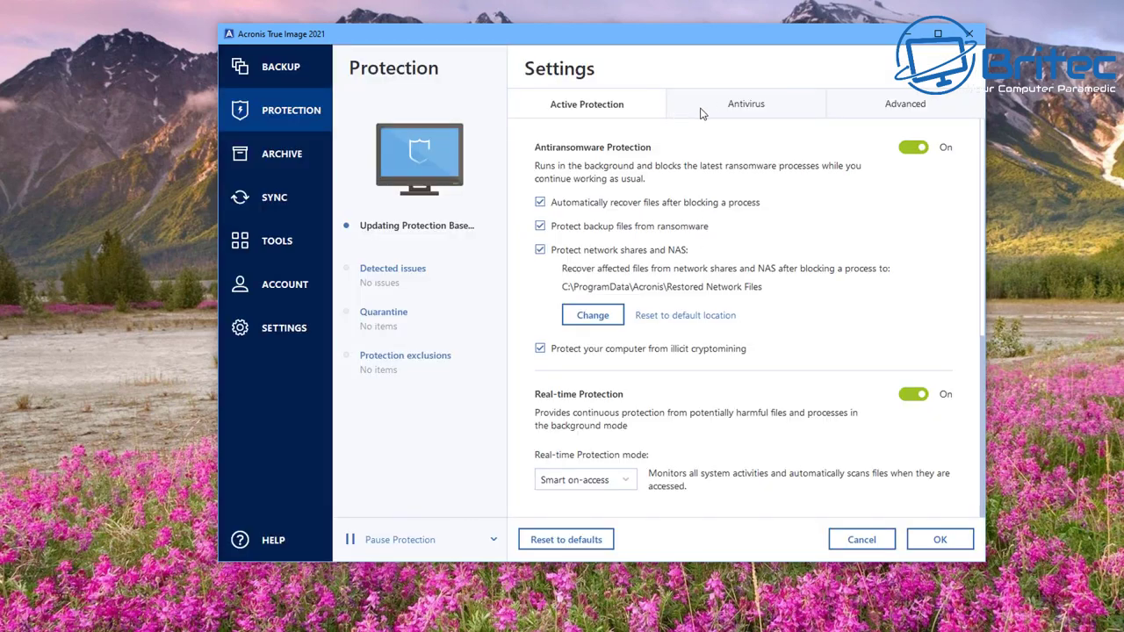
- Examine the available detection actions and scan types in the Antivirus settings
{"action": "left_click", "coordinate": [727, 108]}
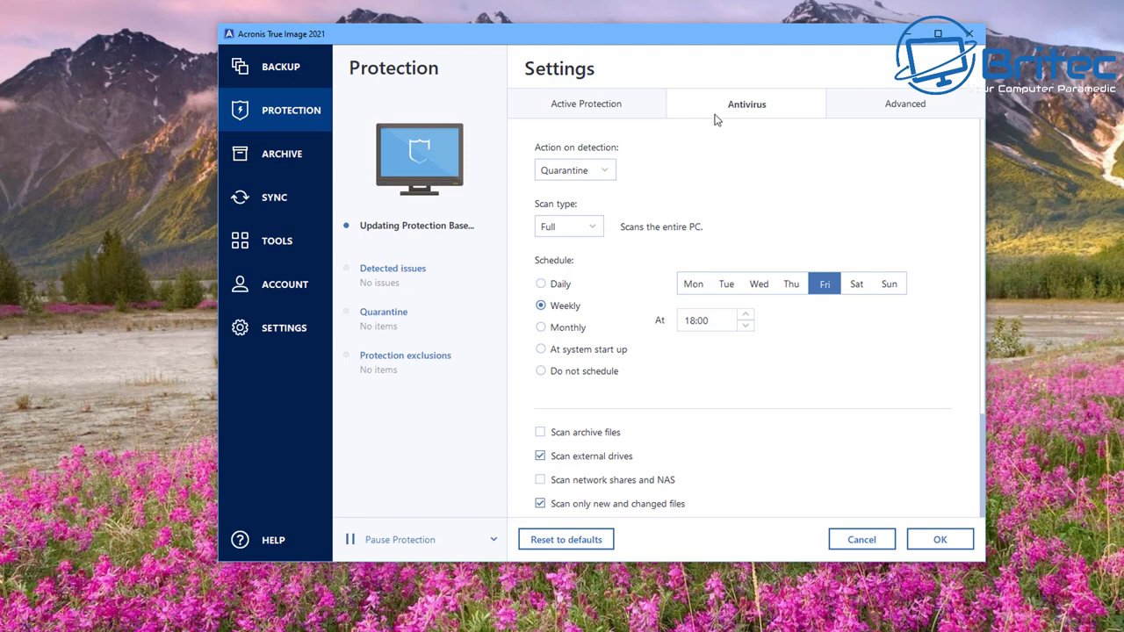
{"action": "left_click", "coordinate": [604, 170]}
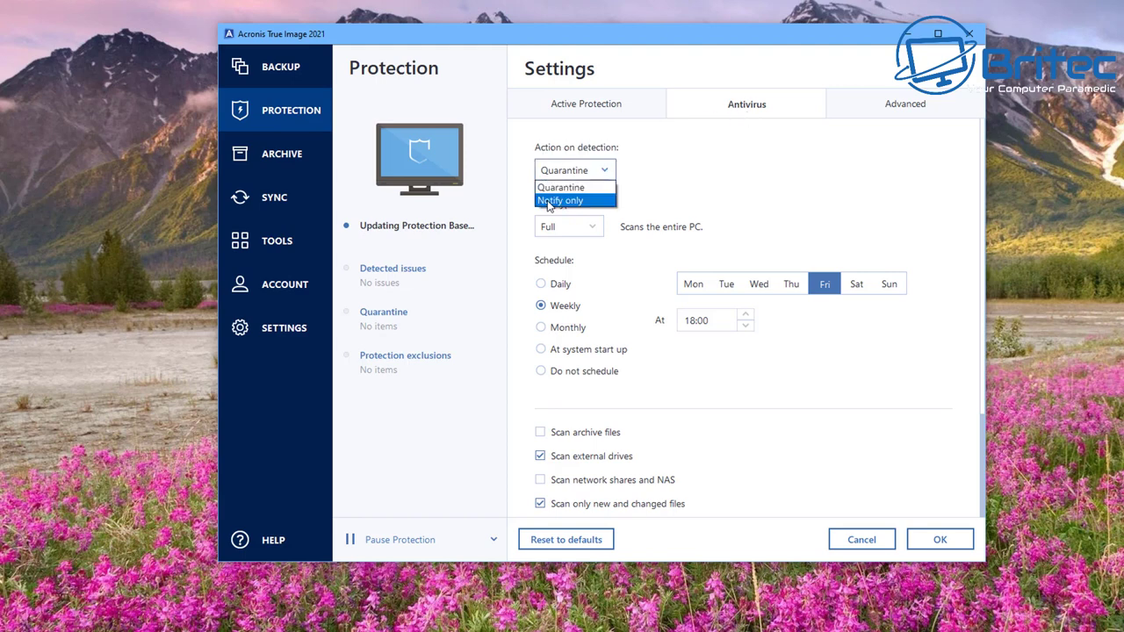
{"action": "left_click", "coordinate": [662, 179]}
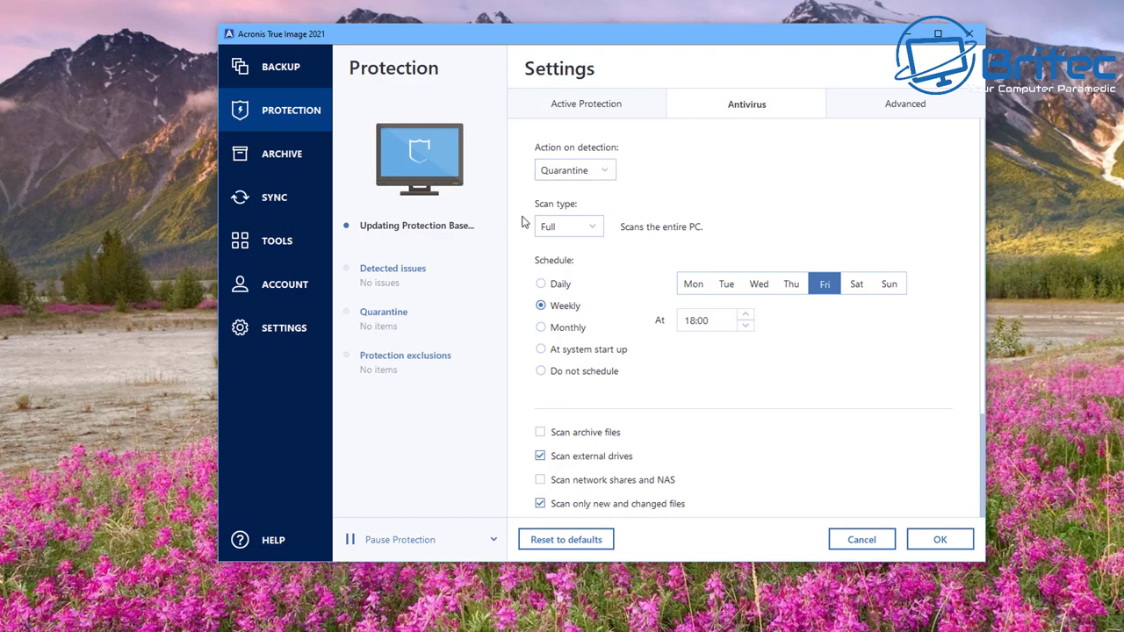
{"action": "left_click", "coordinate": [586, 230]}
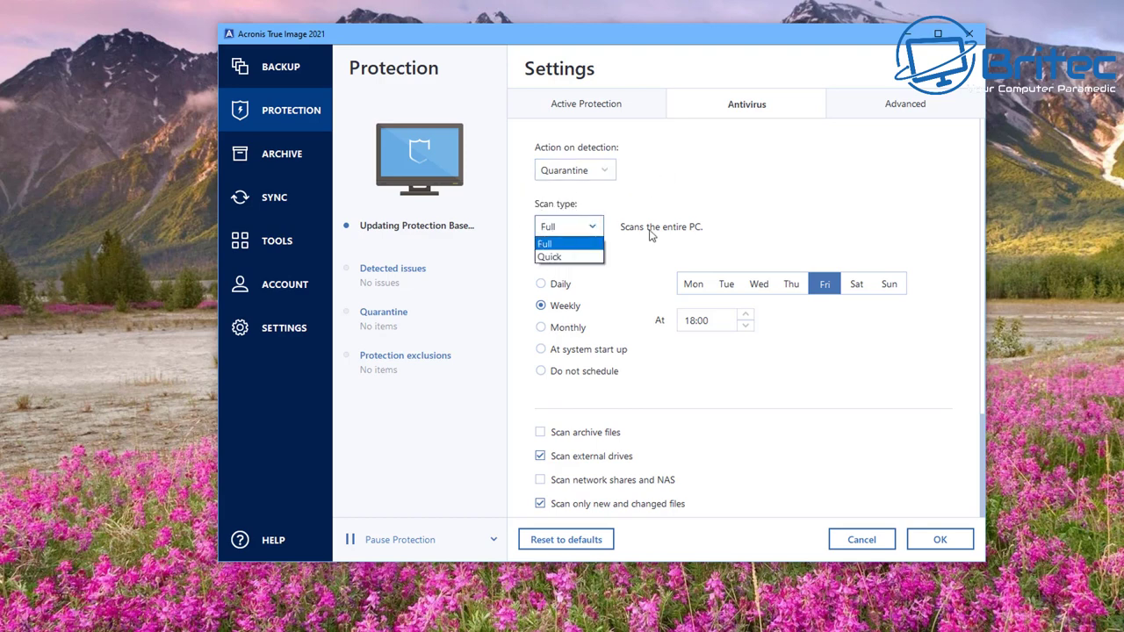
{"action": "left_click", "coordinate": [780, 234]}
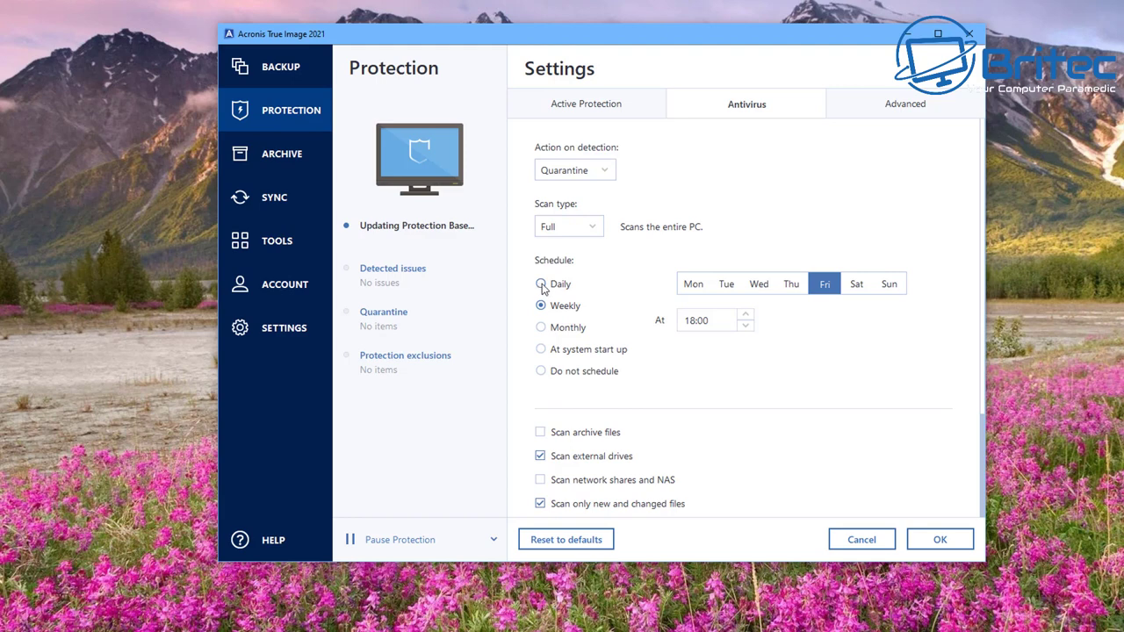
- Set the antivirus scan schedule to Do not schedule and enable scanning of archive files
{"action": "left_click", "coordinate": [540, 329]}
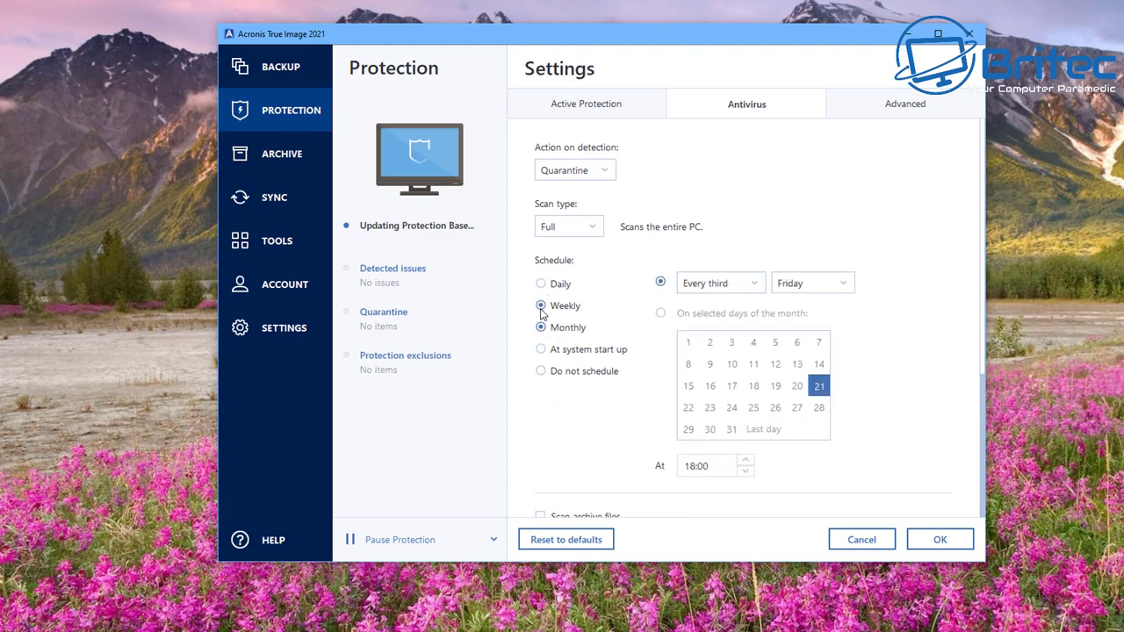
{"action": "left_click", "coordinate": [540, 306]}
{"action": "left_click", "coordinate": [540, 328]}
{"action": "left_click", "coordinate": [540, 306]}
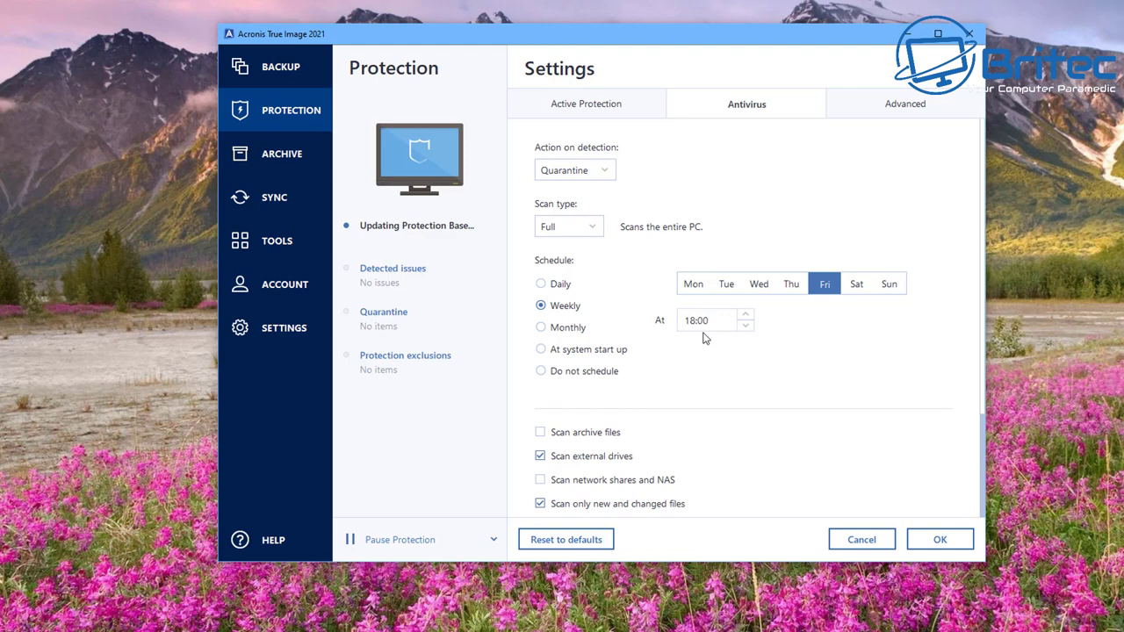
{"action": "left_click", "coordinate": [541, 283]}
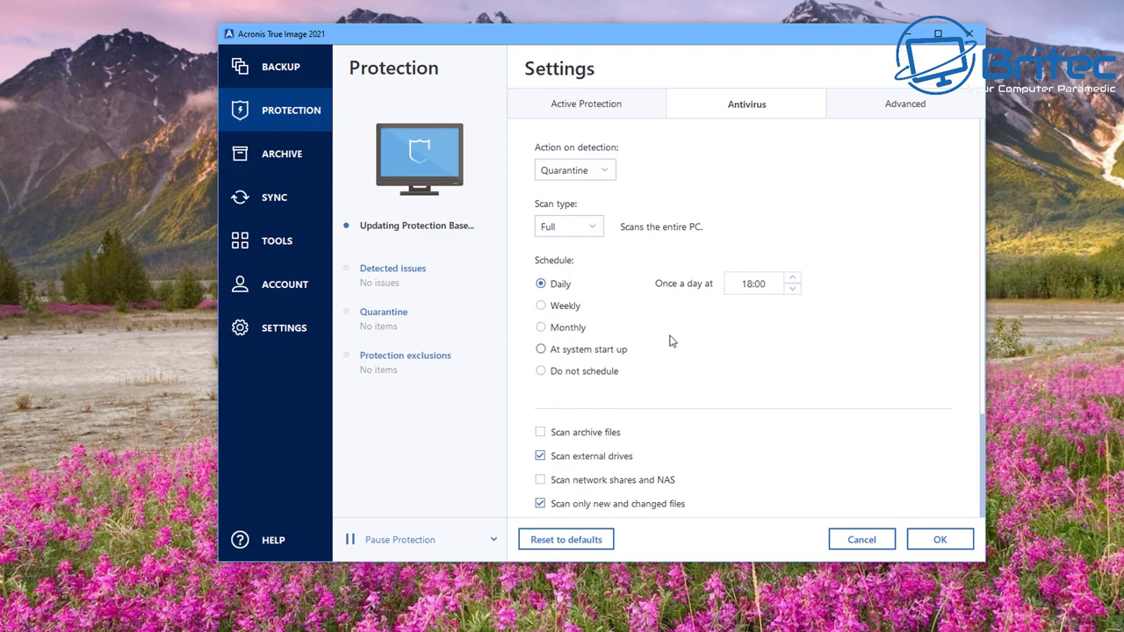
{"action": "left_click", "coordinate": [542, 371]}
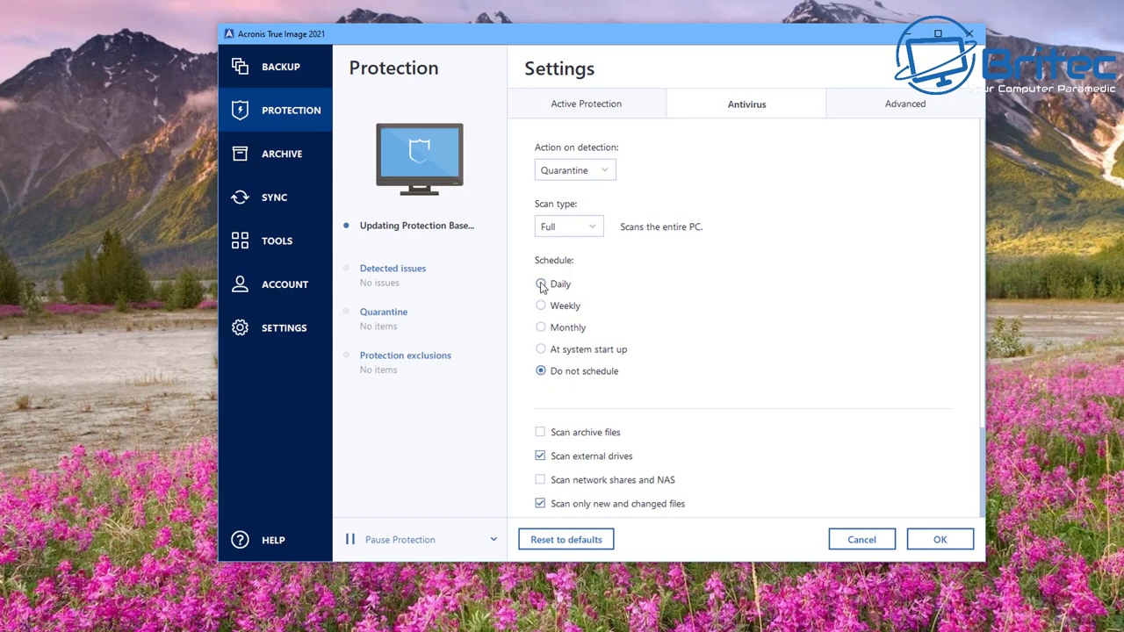
{"action": "scroll", "coordinate": [595, 411], "scroll_direction": "down", "scroll_amount": 2}
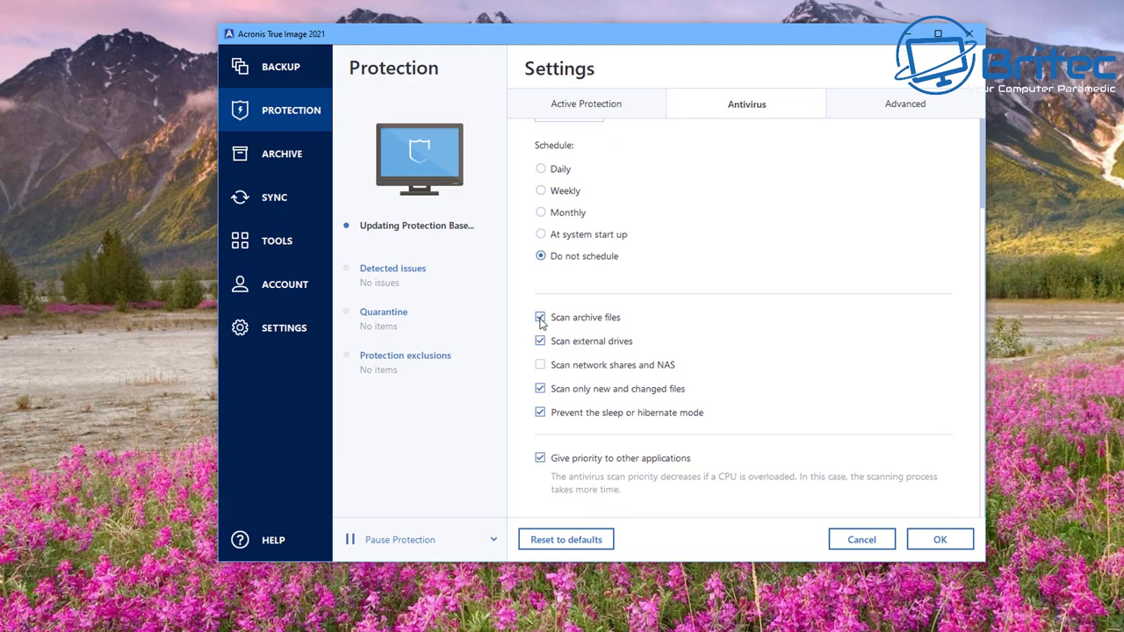
{"action": "left_click", "coordinate": [597, 322]}
- Review the Advanced protection settings, including the detected issues list and the retention period for quarantined items
{"action": "left_click", "coordinate": [899, 109]}
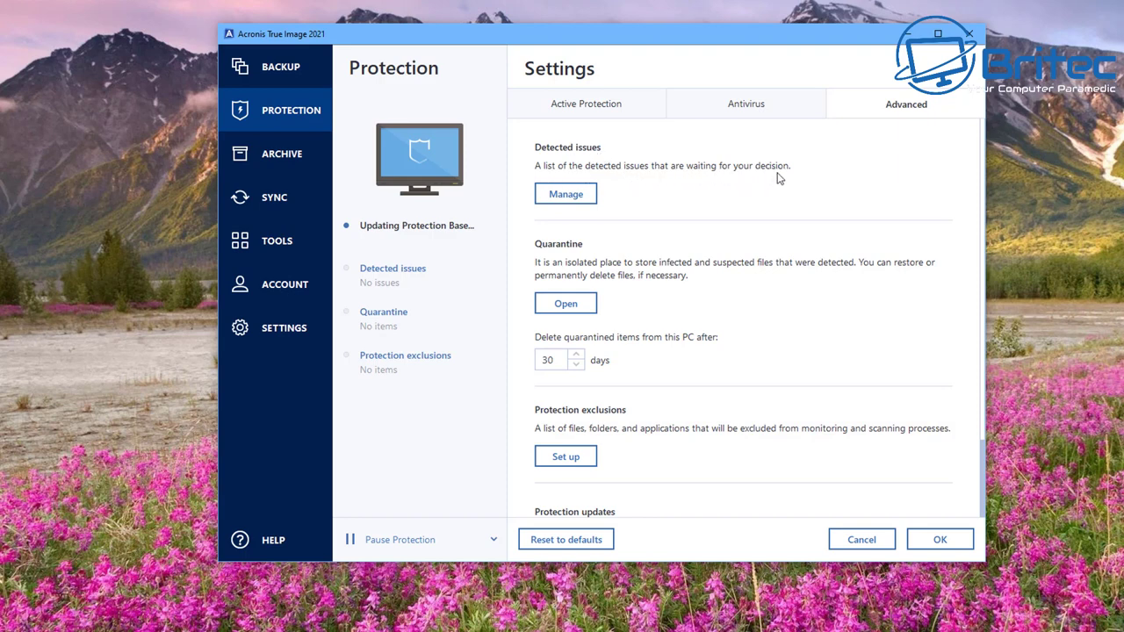
{"action": "left_click", "coordinate": [567, 195]}
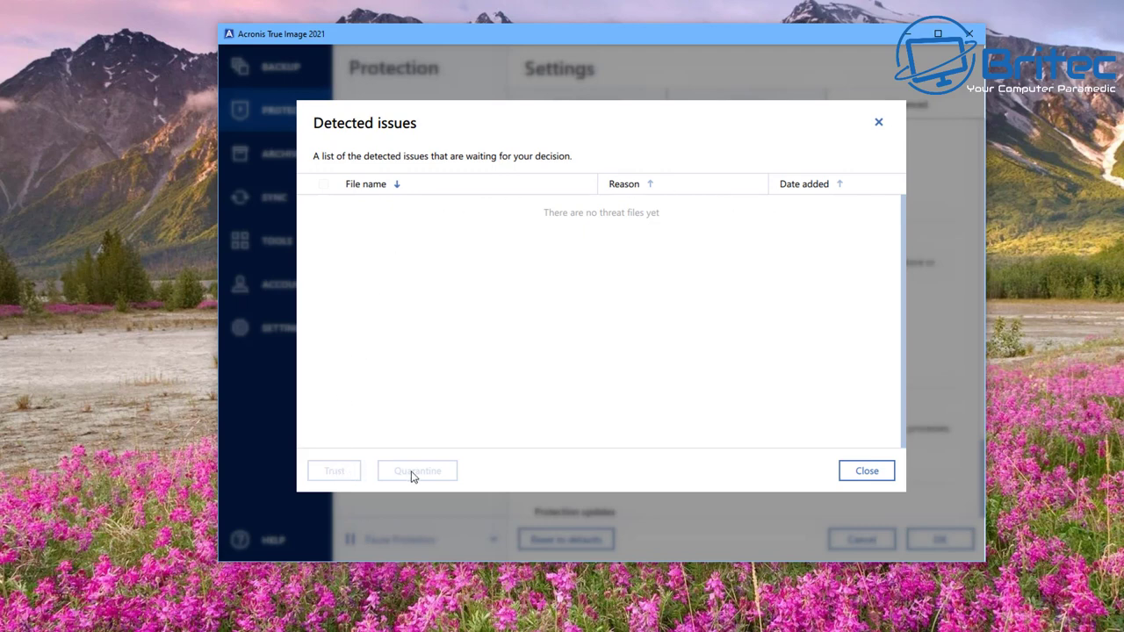
{"action": "left_click", "coordinate": [852, 472]}
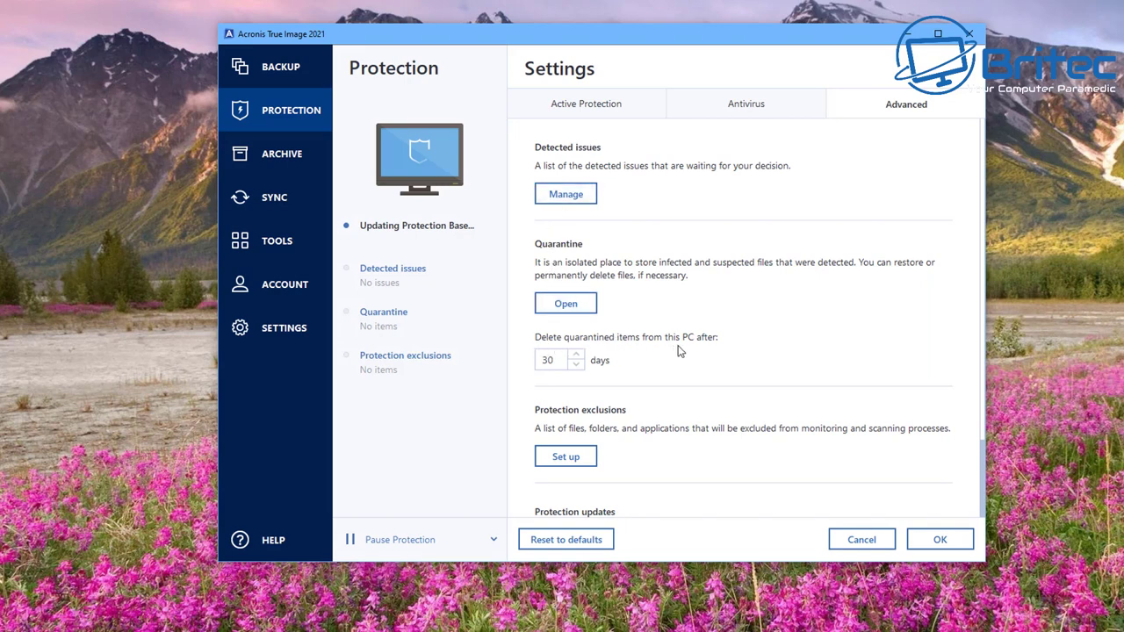
{"action": "double_click", "coordinate": [562, 361]}
{"action": "scroll", "coordinate": [768, 367], "scroll_direction": "down", "scroll_amount": 1}
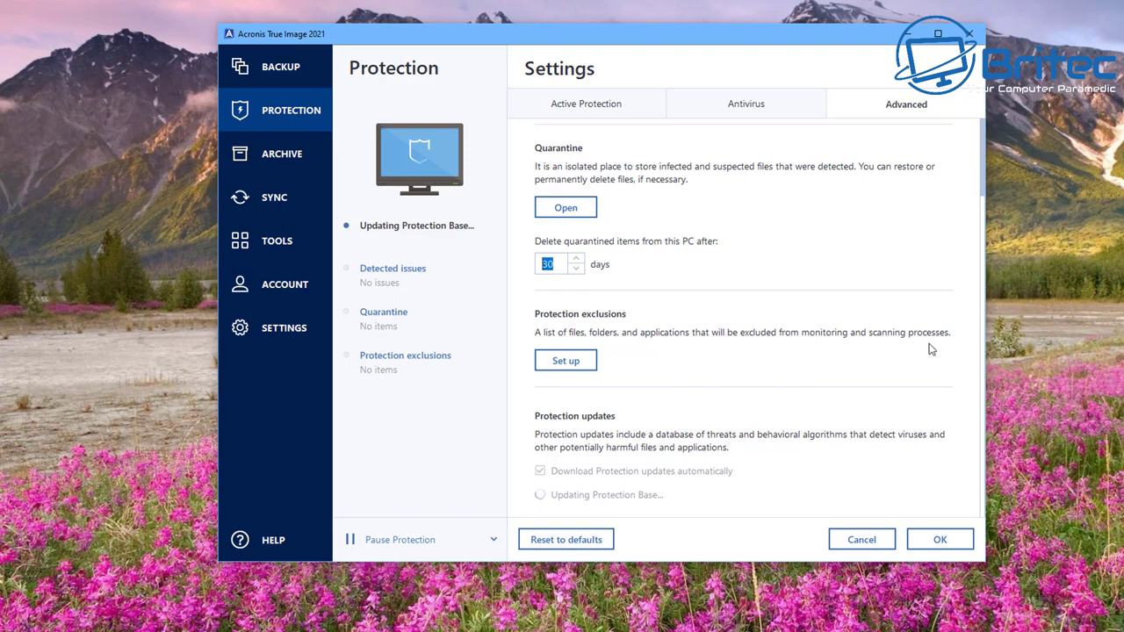
- Check the kinds of protection exclusions that can be added and the durations available for pausing protection, changing nothing
{"action": "left_click", "coordinate": [566, 361]}
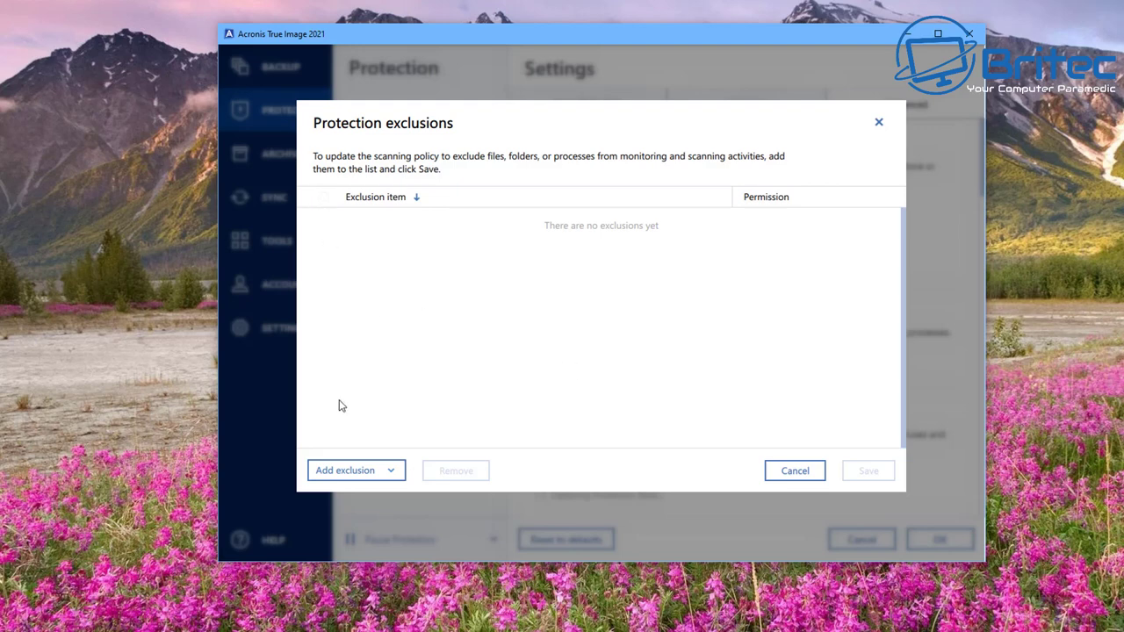
{"action": "left_click", "coordinate": [393, 470]}
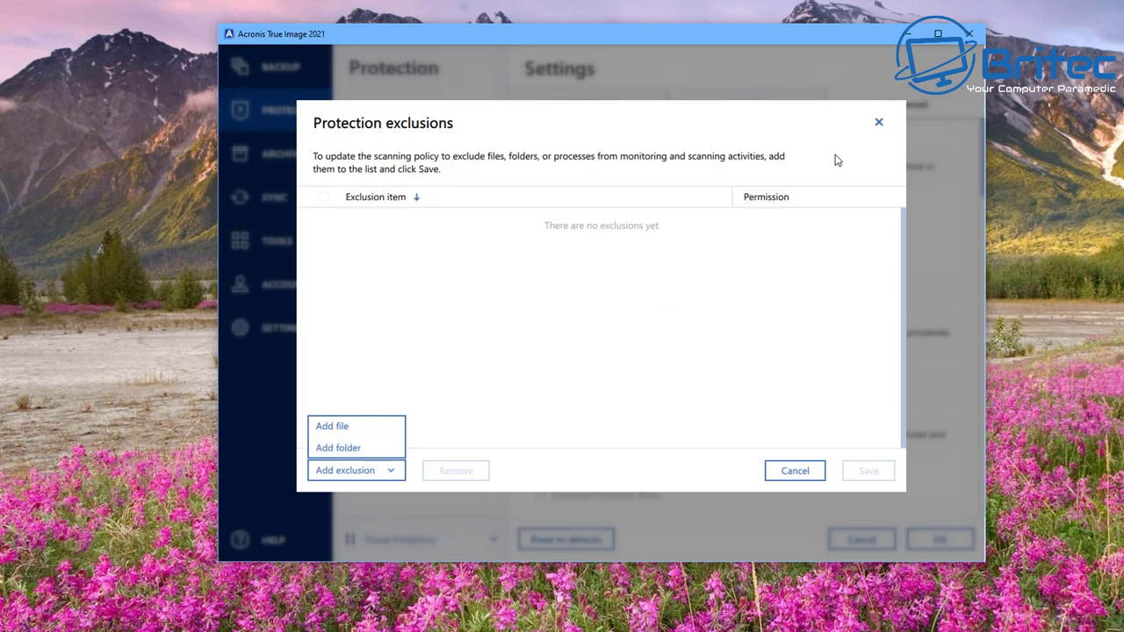
{"action": "left_click", "coordinate": [880, 125]}
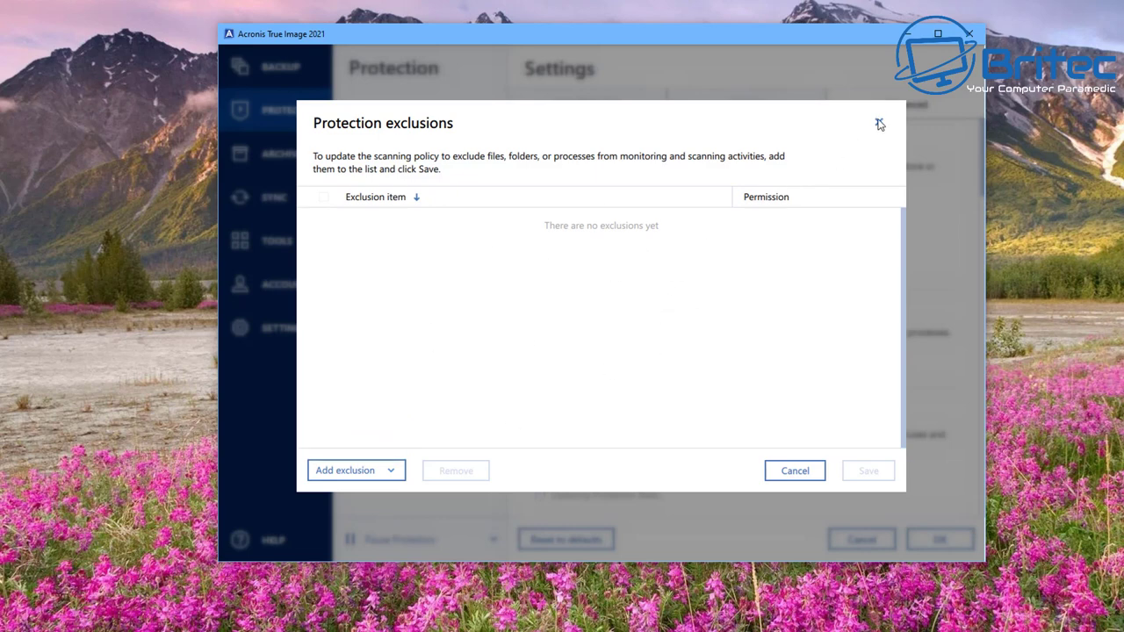
{"action": "left_click", "coordinate": [879, 125]}
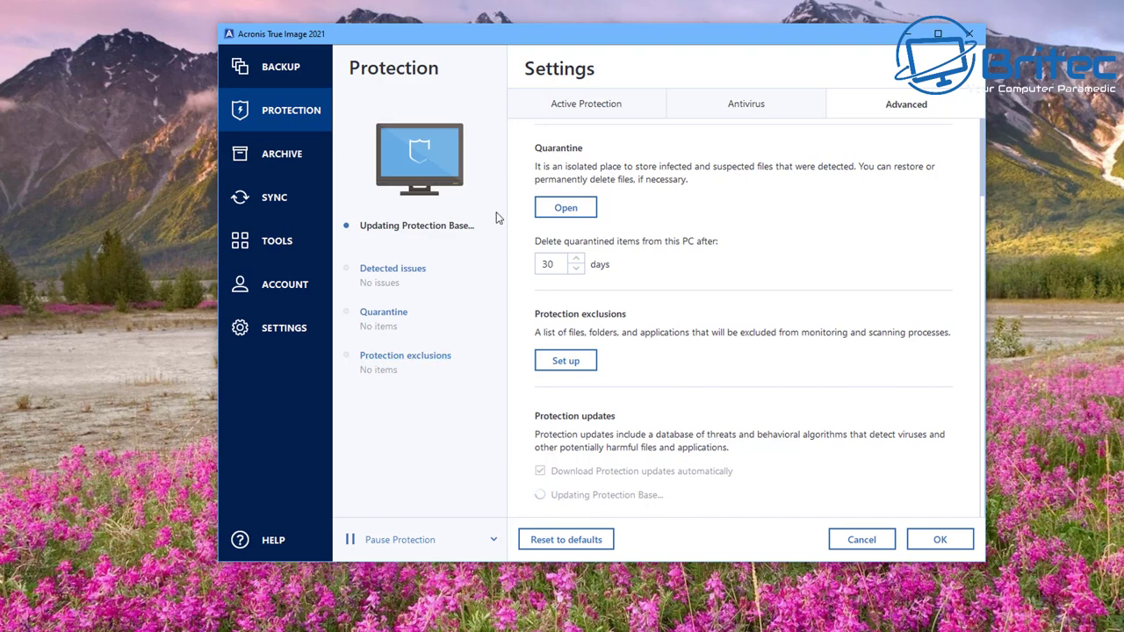
{"action": "left_click", "coordinate": [495, 540]}
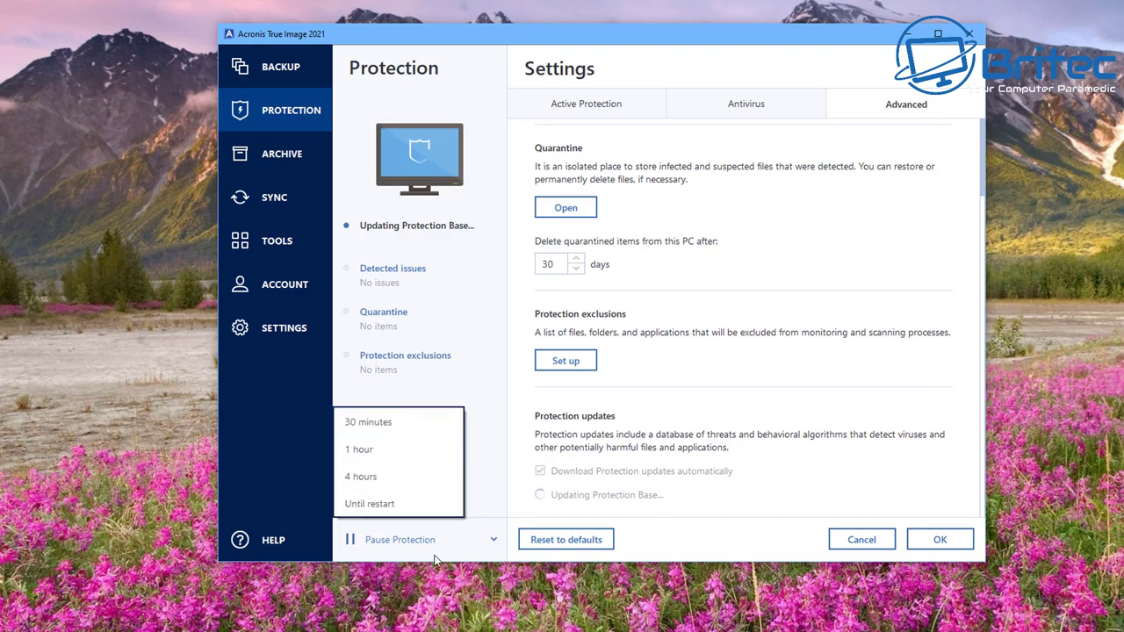
{"action": "left_click", "coordinate": [522, 504]}
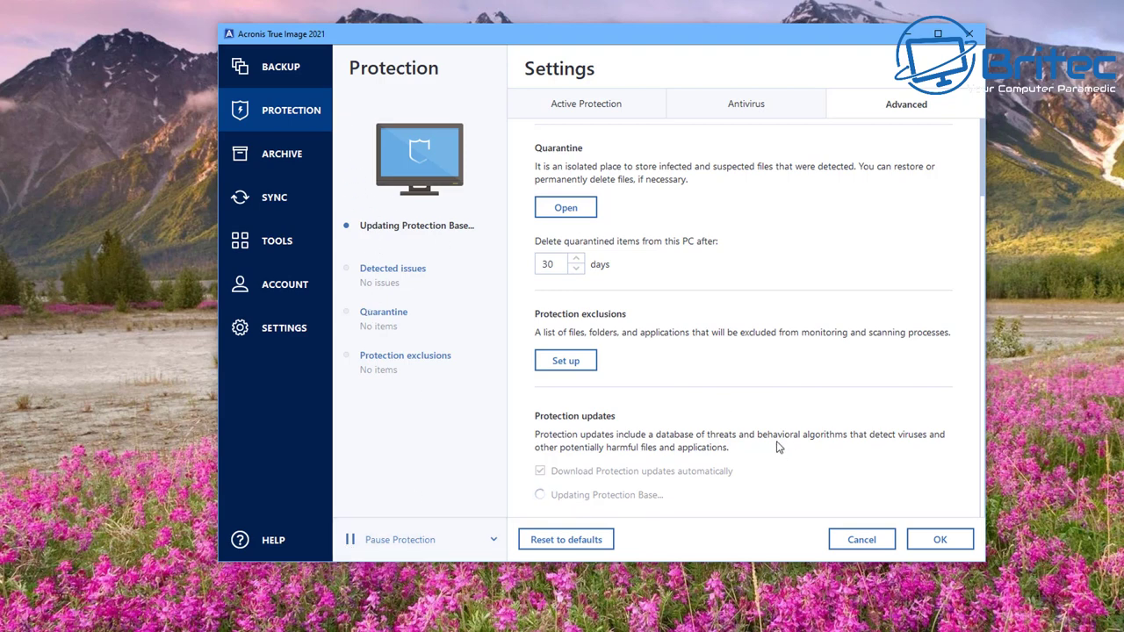
- Go to the Backup section and view the options available for this computer's backup entry, keeping its default name
{"action": "left_click", "coordinate": [263, 70]}
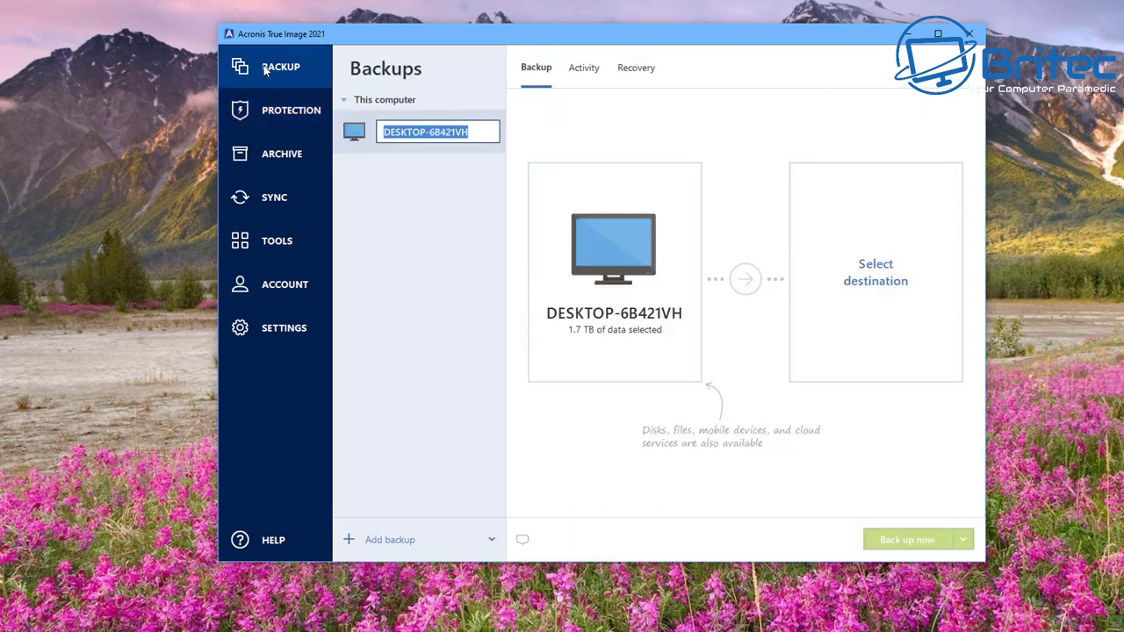
{"action": "left_click", "coordinate": [404, 179]}
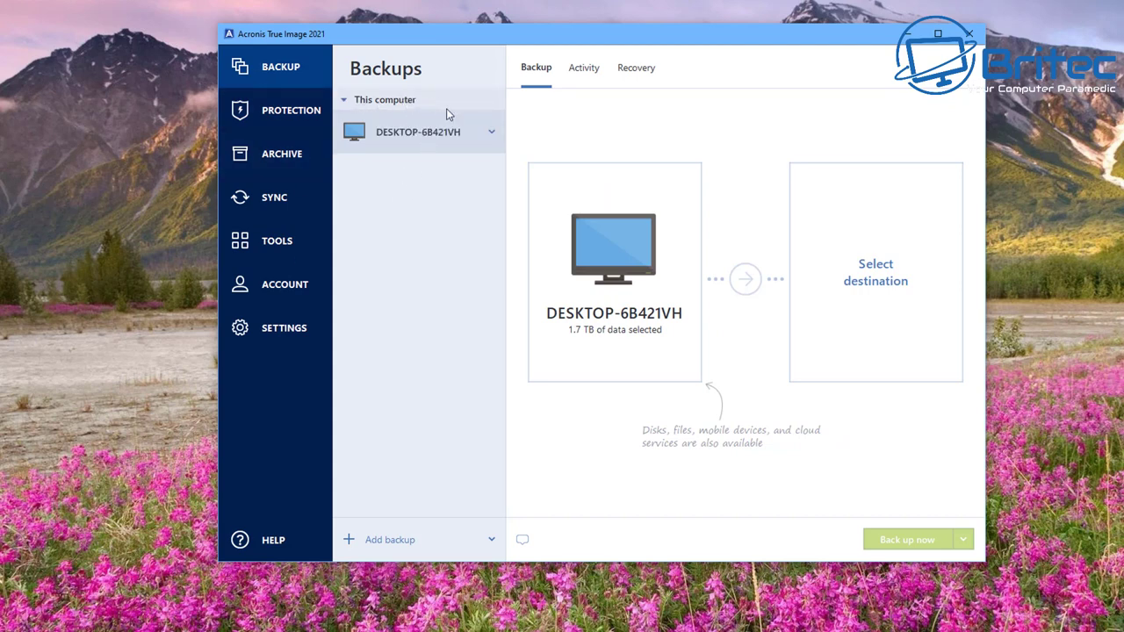
{"action": "left_click", "coordinate": [492, 131]}
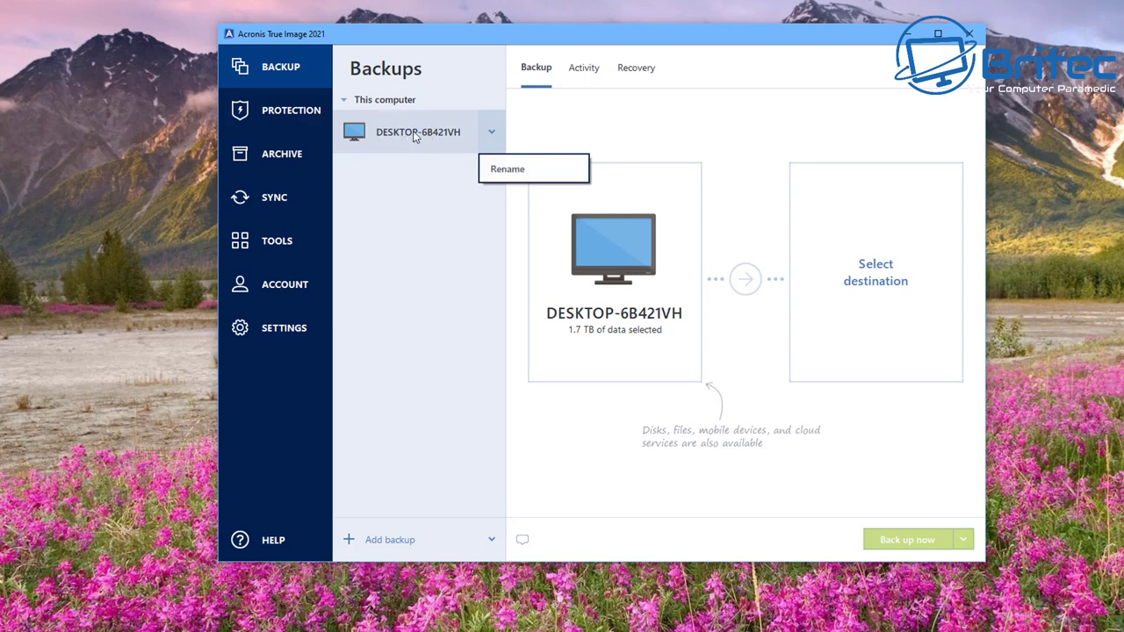
{"action": "left_click", "coordinate": [429, 227]}
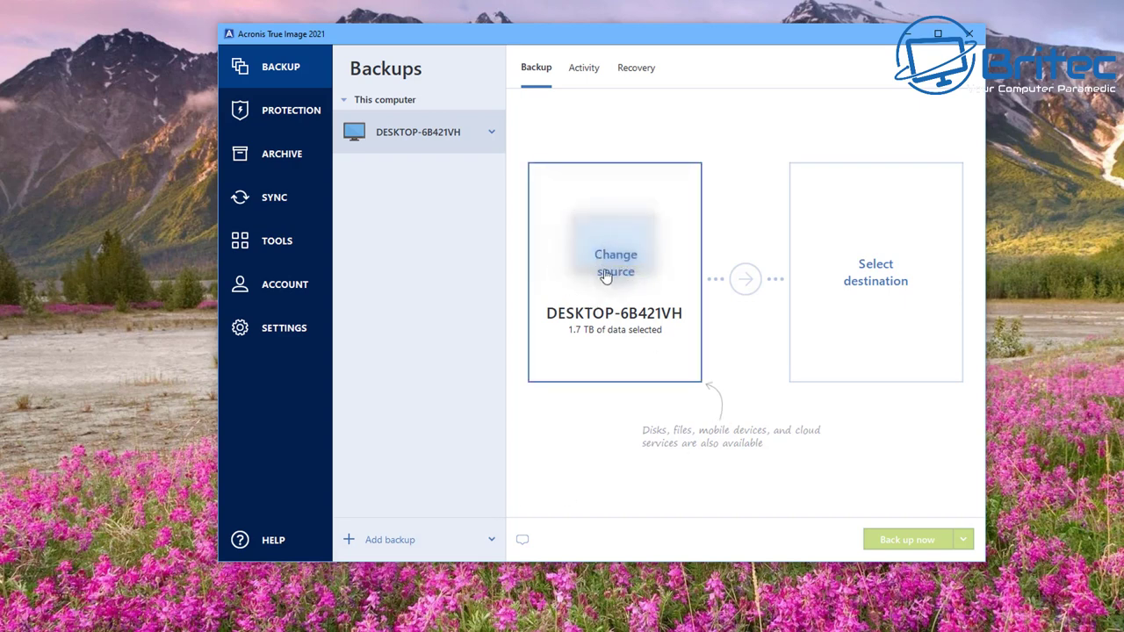
- Examine the available backup destinations and browse the folders for a custom location, returning without choosing one
{"action": "left_click", "coordinate": [881, 281]}
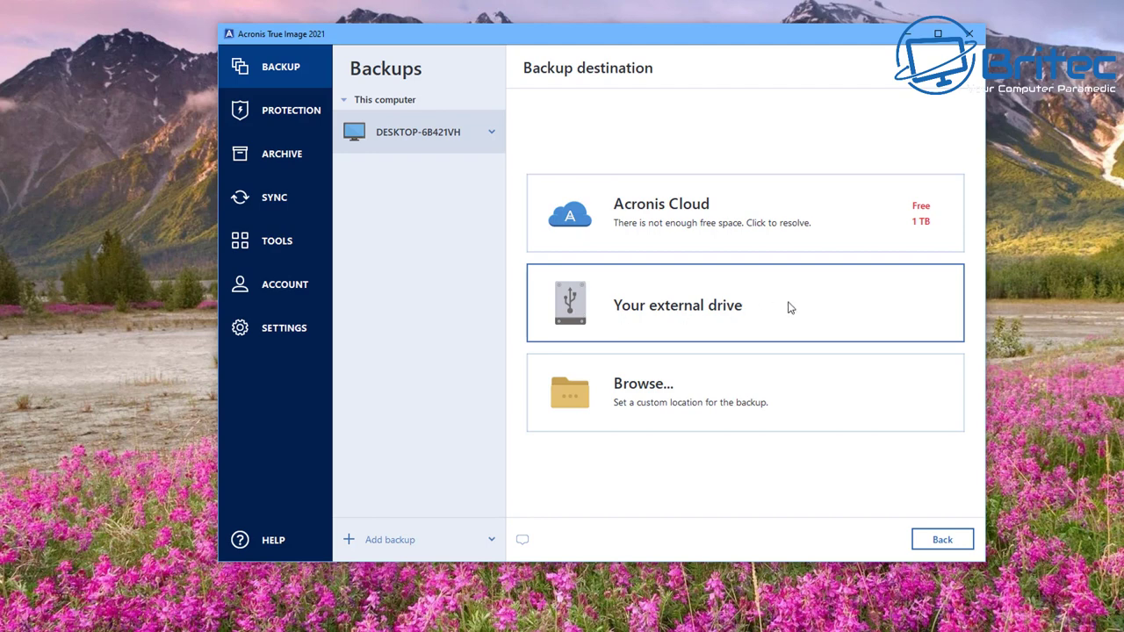
{"action": "left_click", "coordinate": [674, 411]}
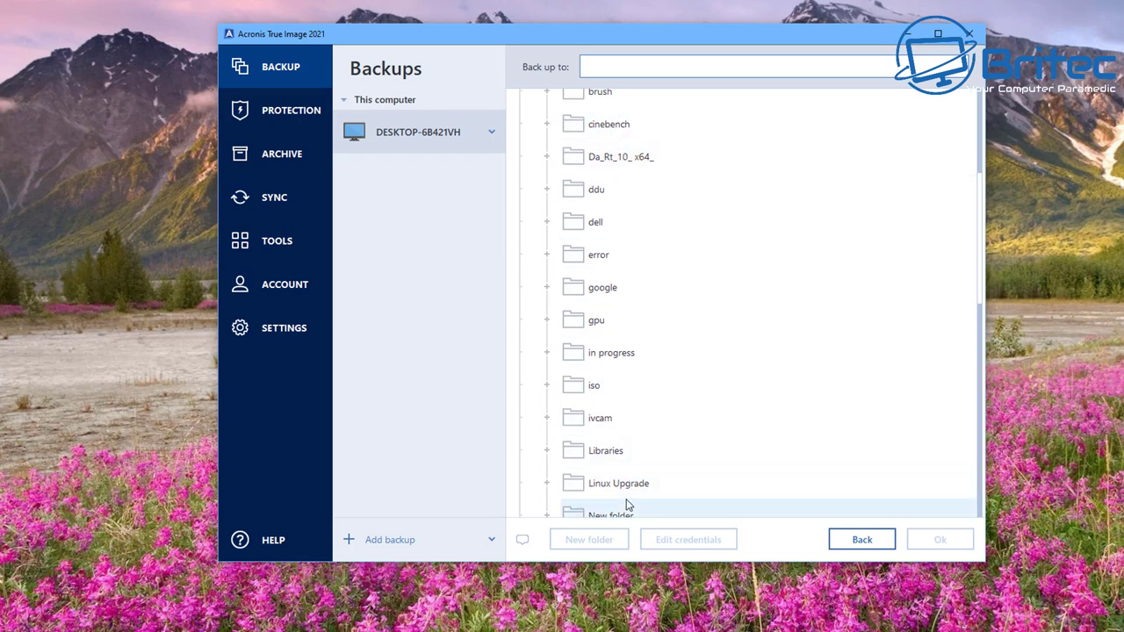
{"action": "left_click", "coordinate": [843, 543]}
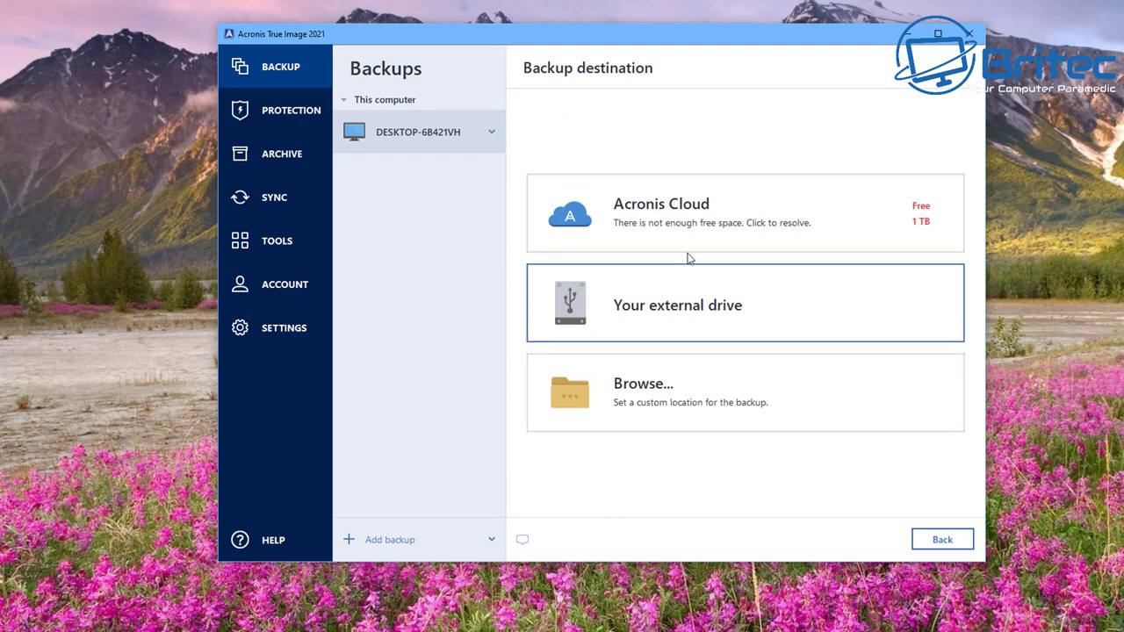
- Review the cloud storage sizes offered in the Acronis Cloud upgrade and close the offer without upgrading
{"action": "left_click", "coordinate": [690, 221]}
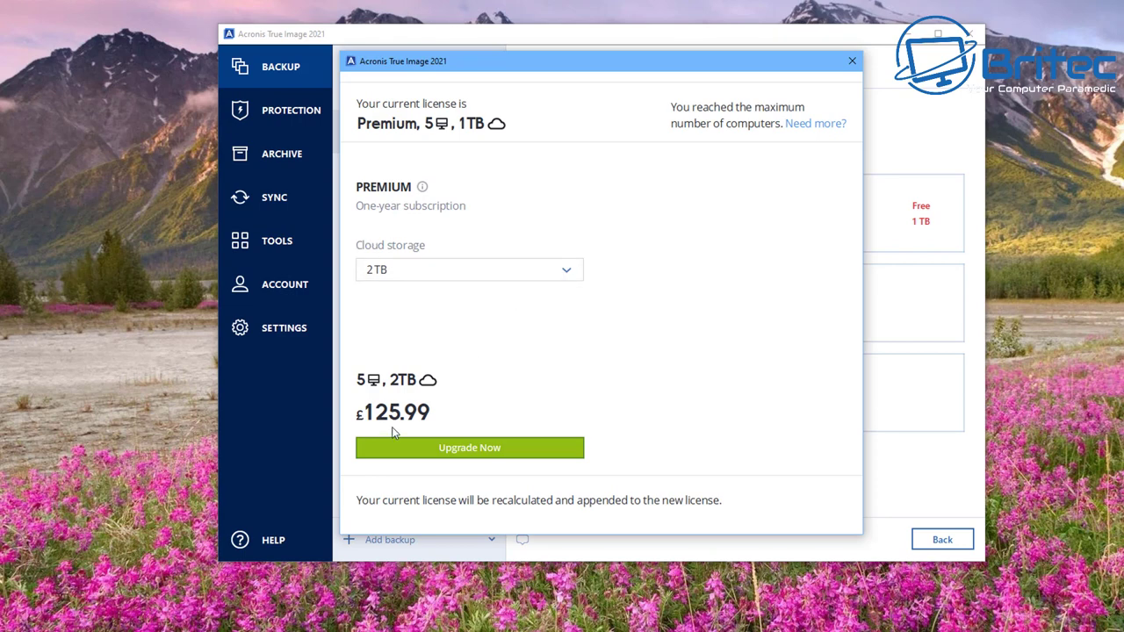
{"action": "left_click", "coordinate": [571, 273]}
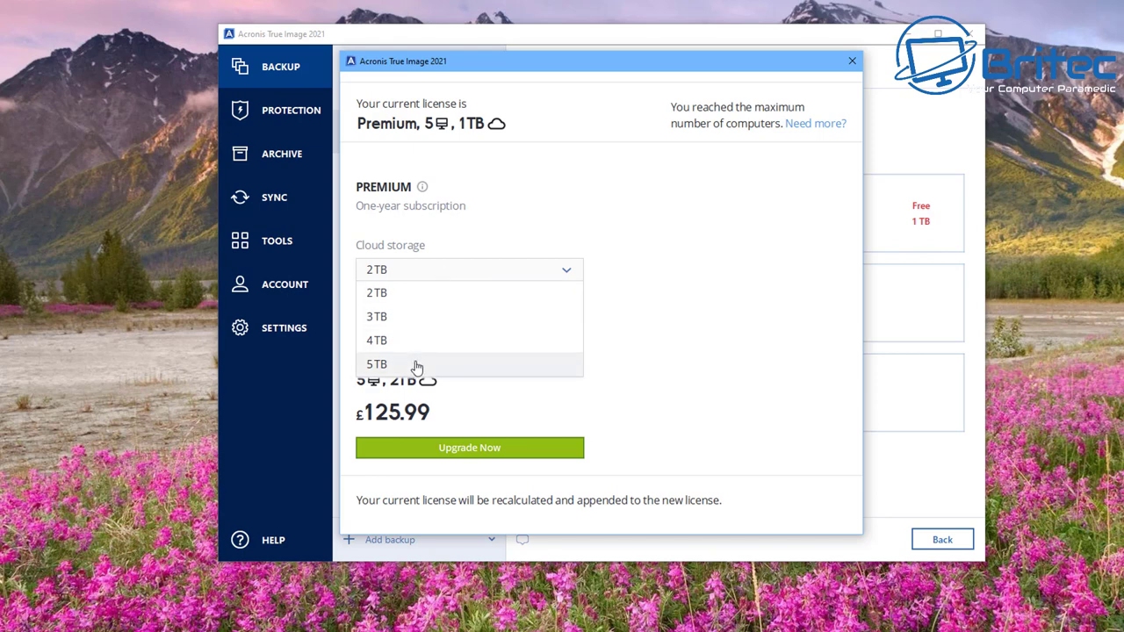
{"action": "left_click", "coordinate": [664, 296]}
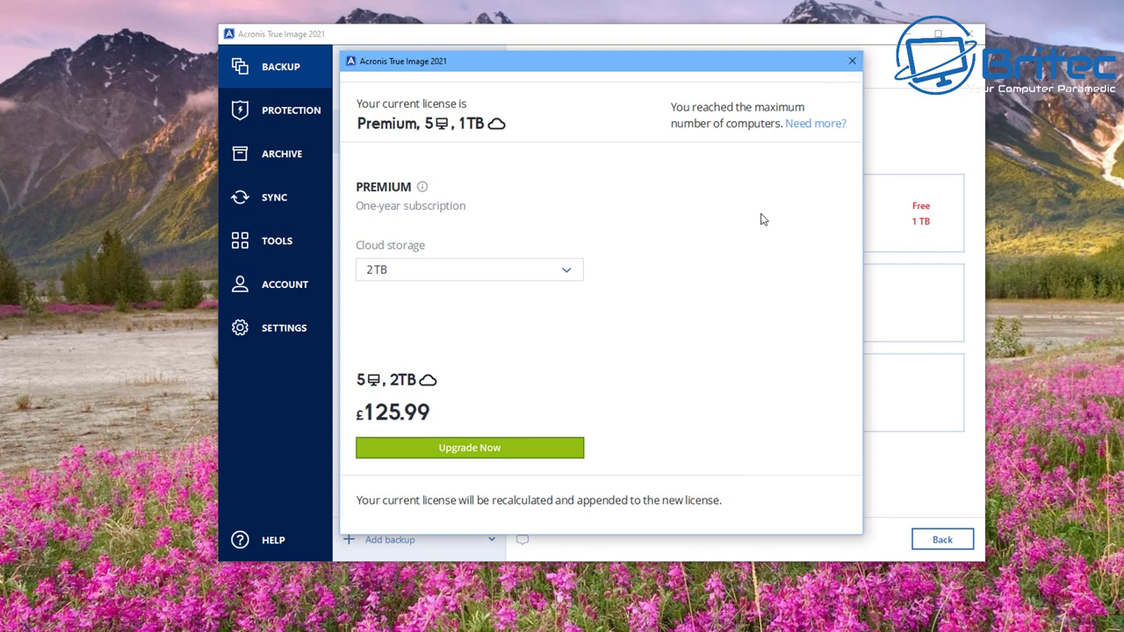
{"action": "left_click", "coordinate": [850, 63]}
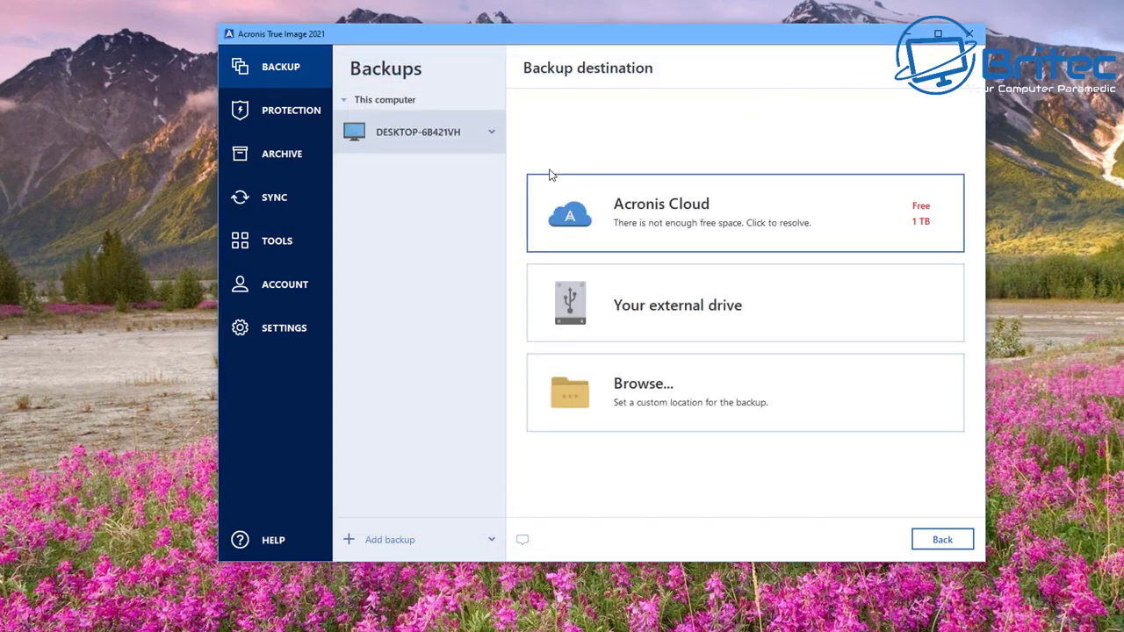
- Discard the current backup configuration and add a new backup under its default name
{"action": "left_click", "coordinate": [359, 545]}
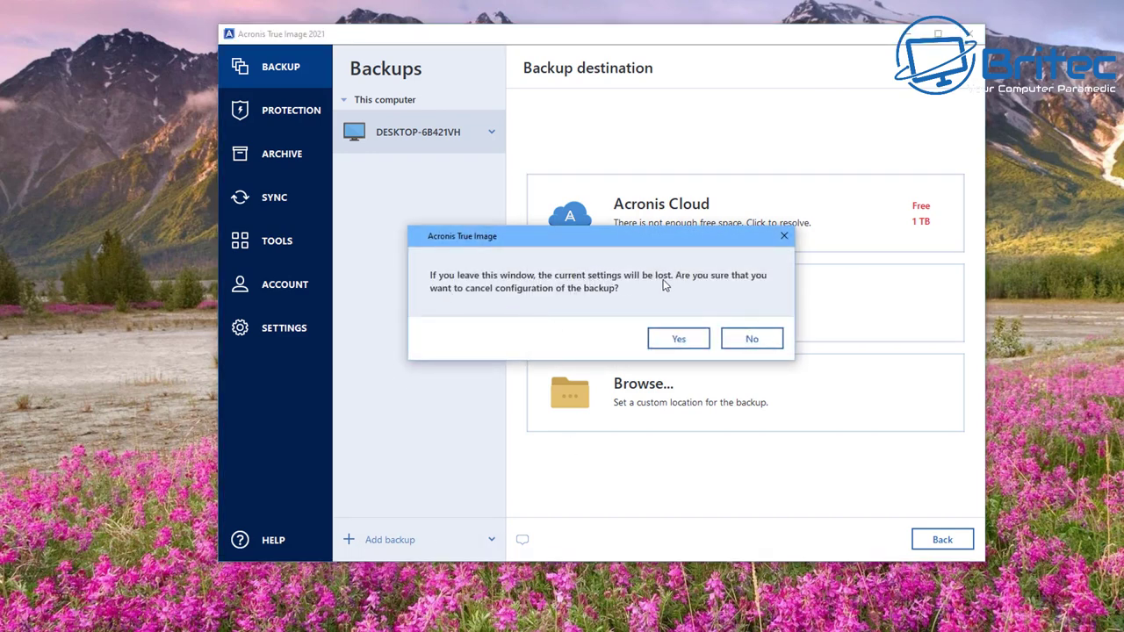
{"action": "left_click", "coordinate": [679, 339]}
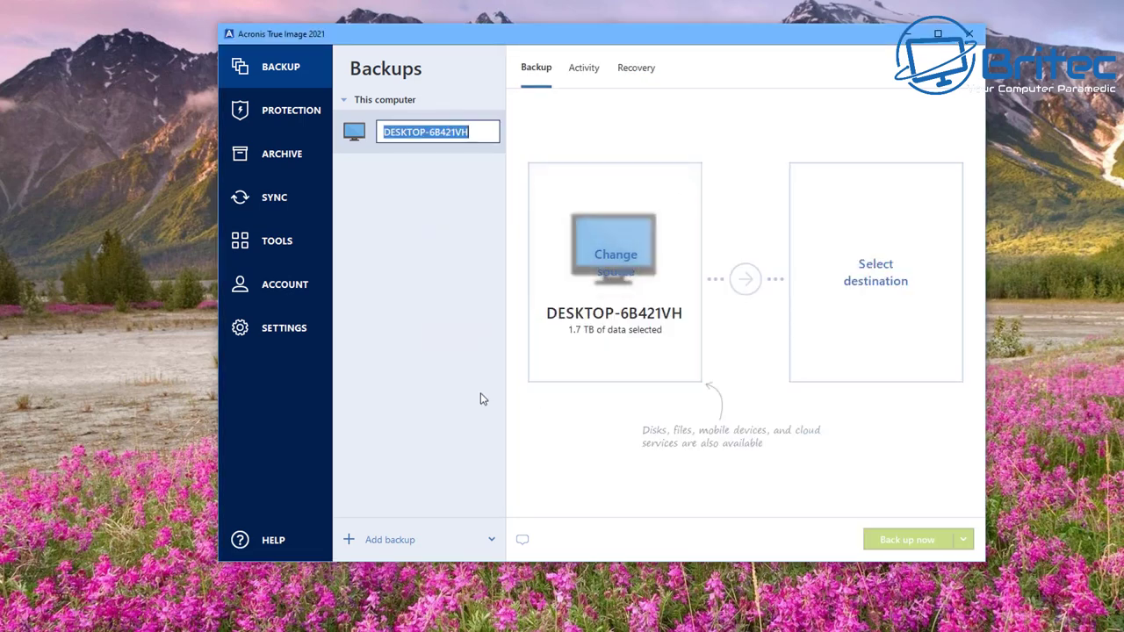
{"action": "left_click", "coordinate": [436, 460]}
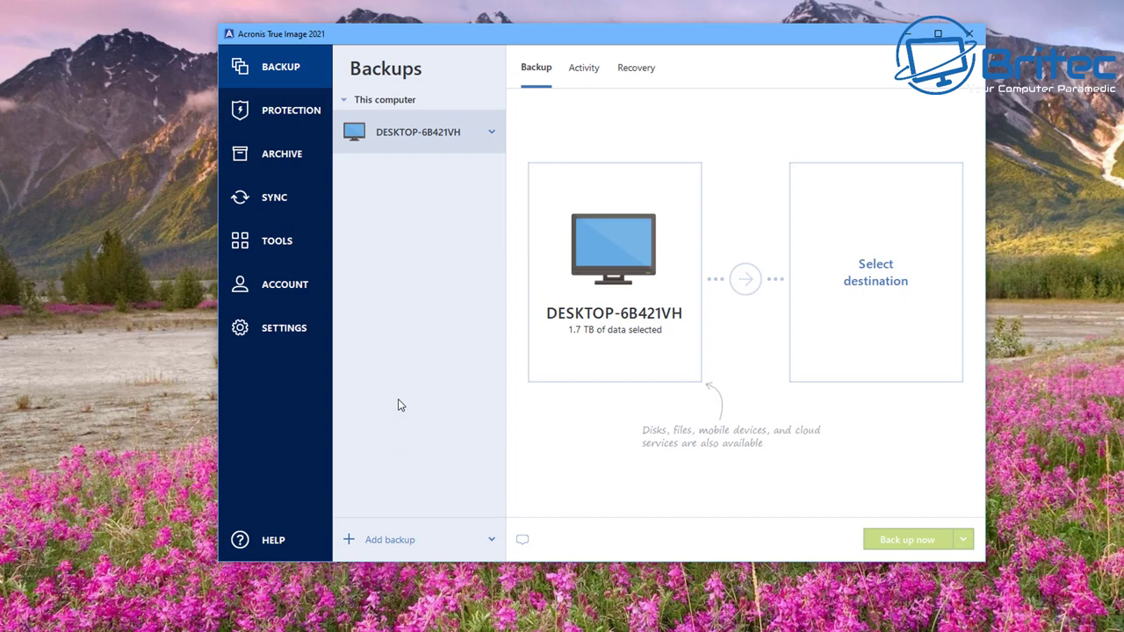
- Review the activity history and the recovery view of this computer's backup
{"action": "left_click", "coordinate": [582, 72]}
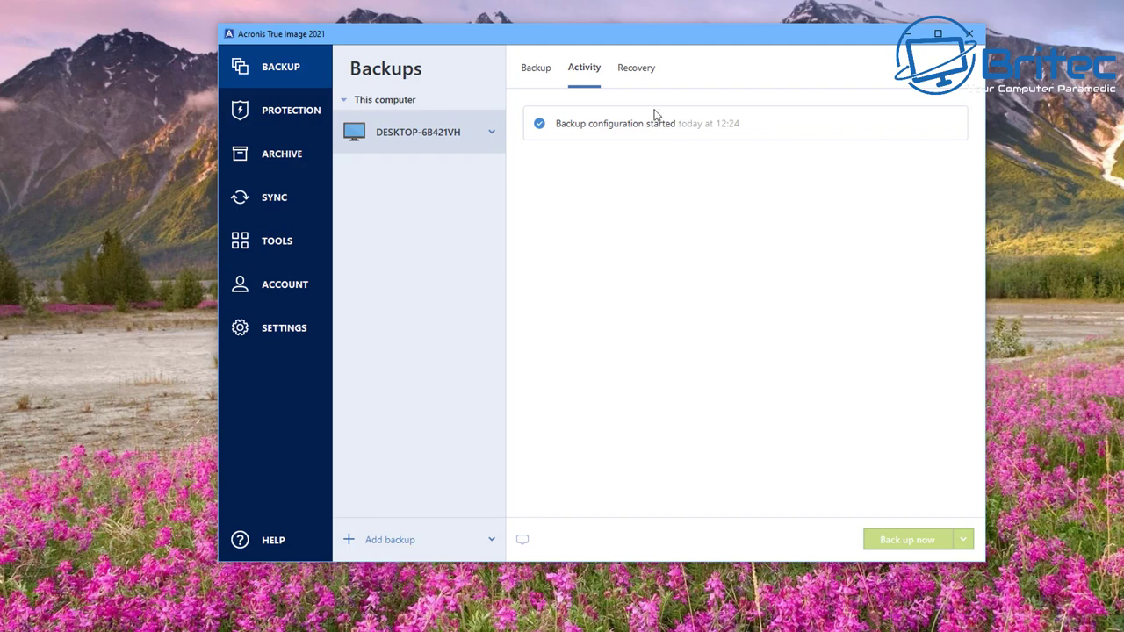
{"action": "left_click", "coordinate": [634, 72]}
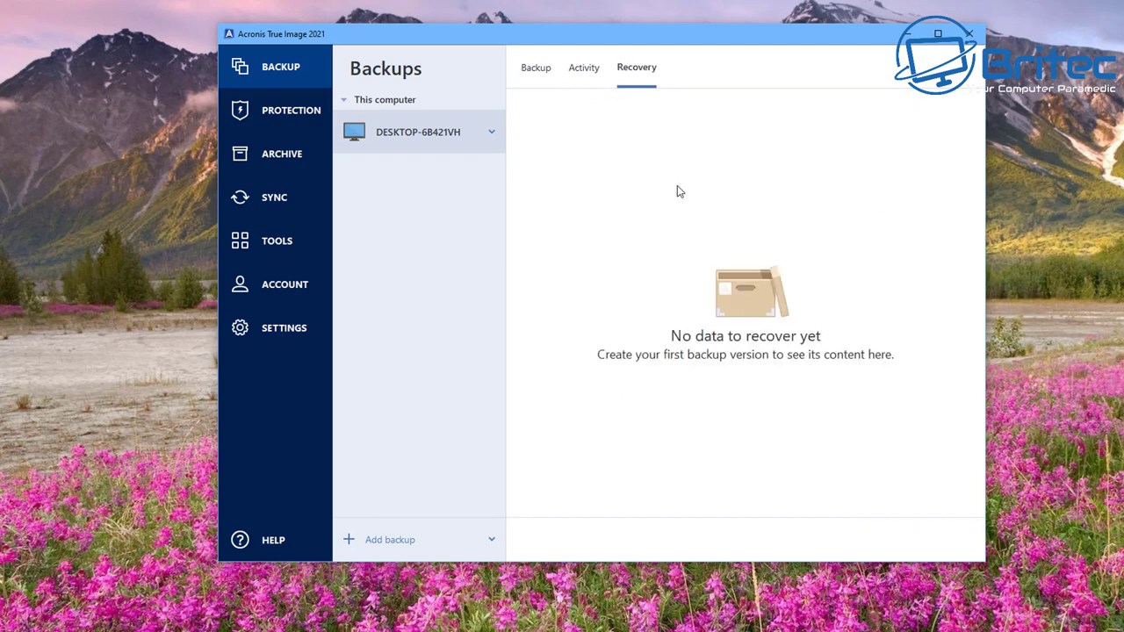
{"action": "left_click", "coordinate": [537, 70]}
{"action": "left_click", "coordinate": [639, 72]}
- Read through the Archive feature's introduction pages and check the options for which folder to analyze
{"action": "left_click", "coordinate": [280, 161]}
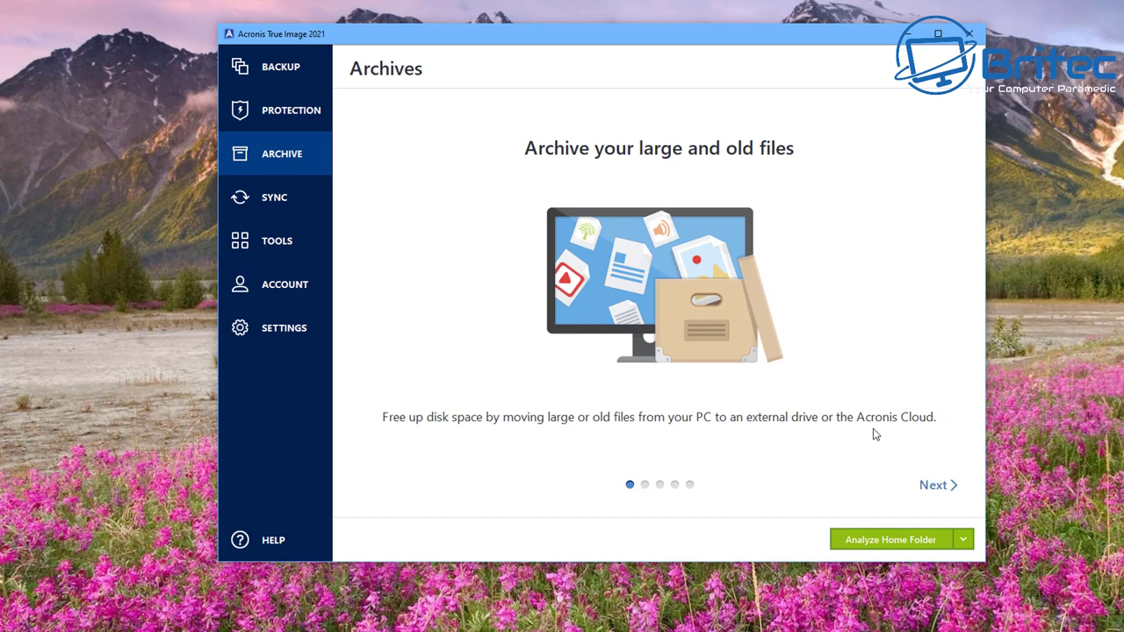
{"action": "left_click", "coordinate": [934, 486]}
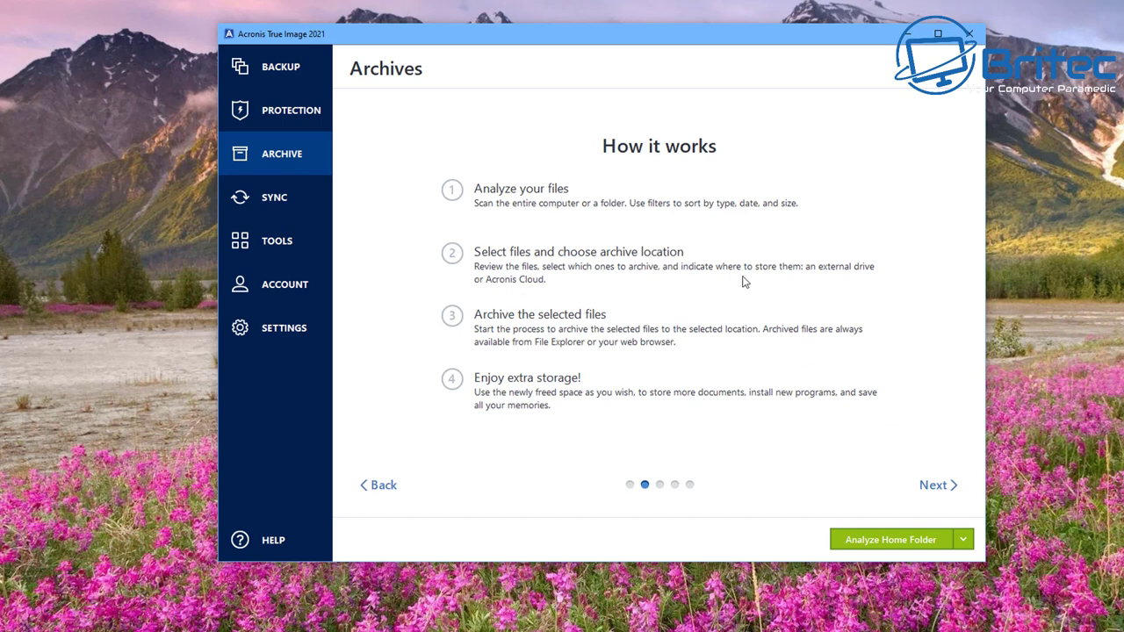
{"action": "left_click", "coordinate": [939, 488]}
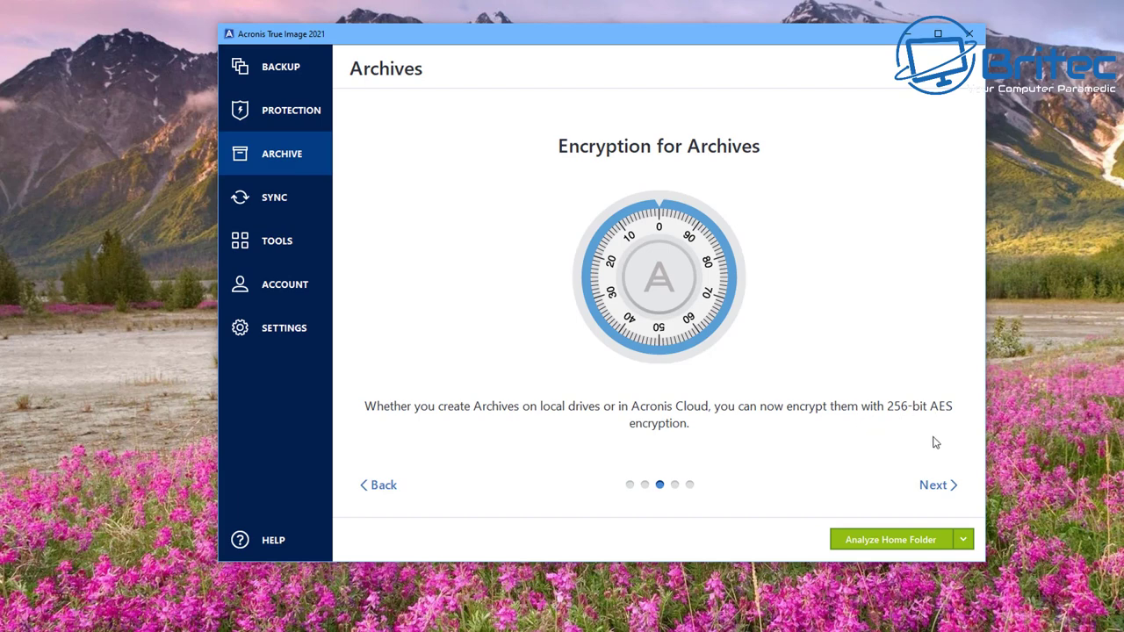
{"action": "left_click", "coordinate": [933, 486]}
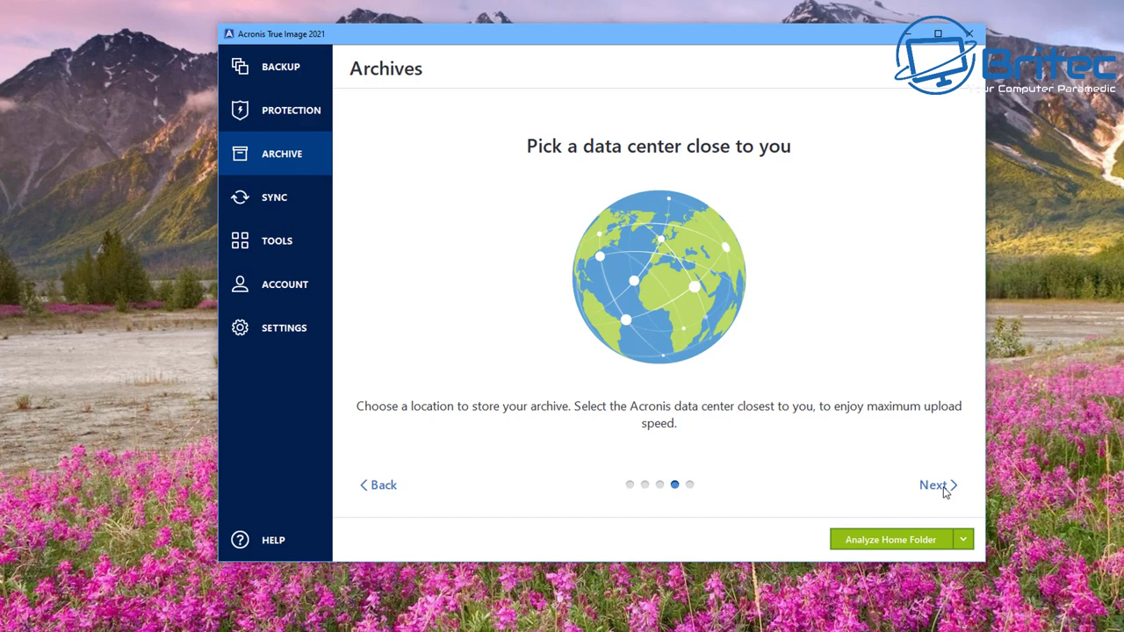
{"action": "left_click", "coordinate": [945, 492]}
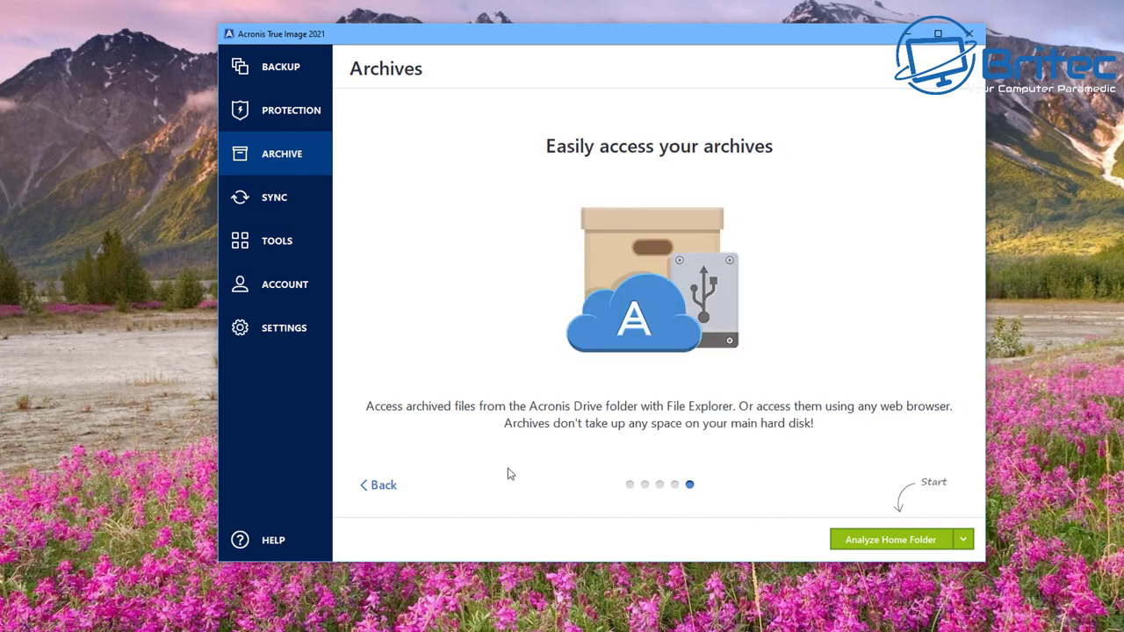
{"action": "left_click", "coordinate": [384, 484]}
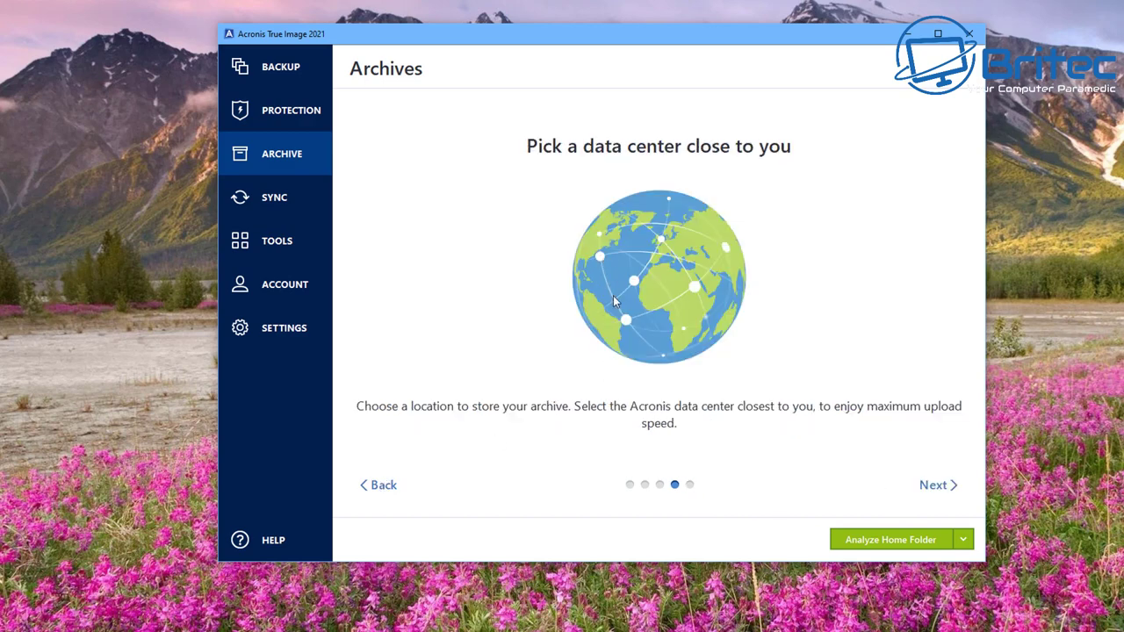
{"action": "left_click", "coordinate": [936, 488]}
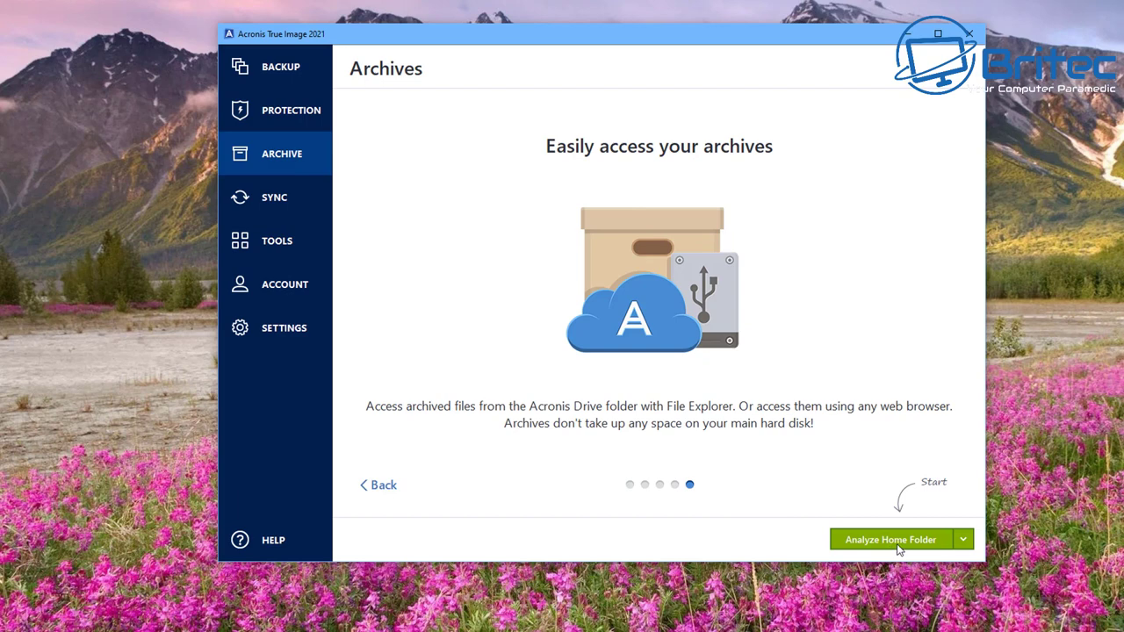
{"action": "left_click", "coordinate": [964, 540]}
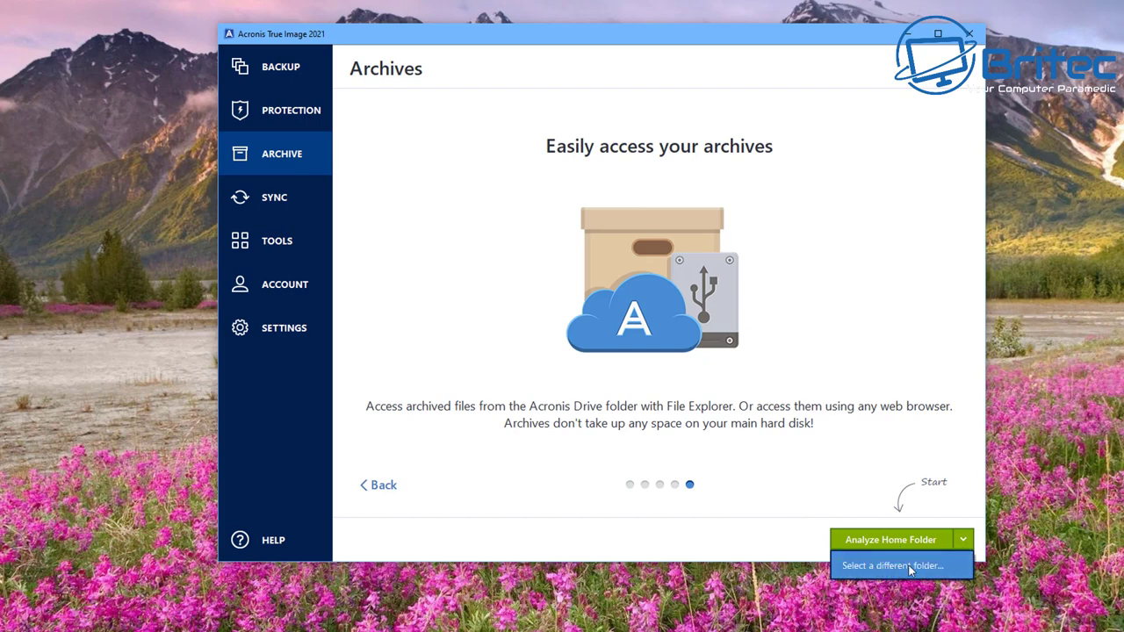
{"action": "left_click", "coordinate": [886, 548]}
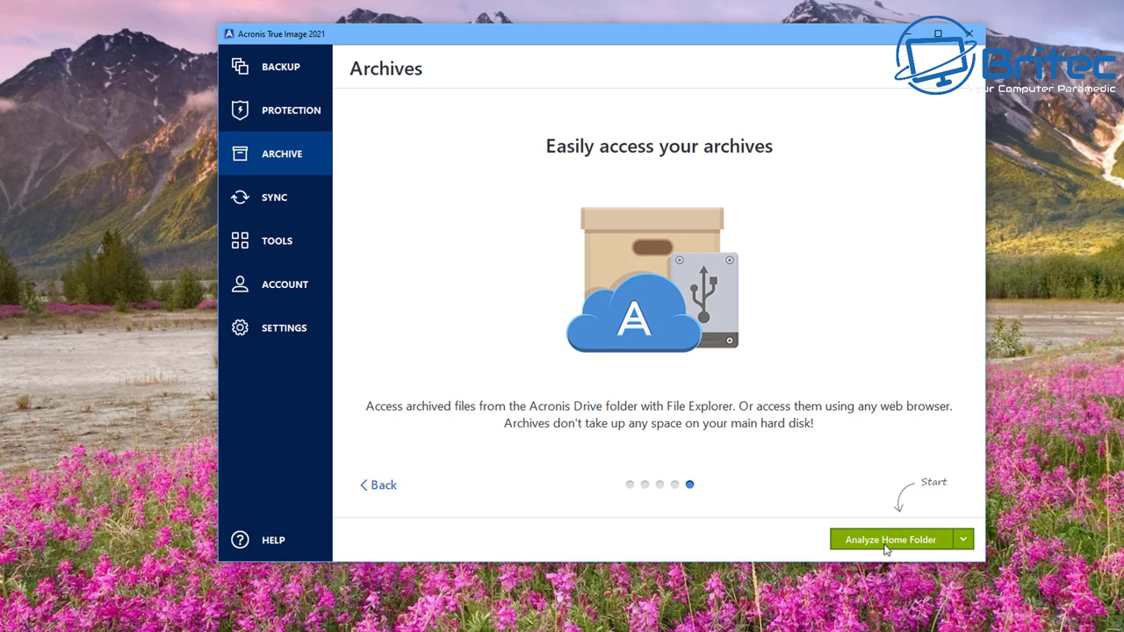
{"action": "left_click", "coordinate": [963, 540]}
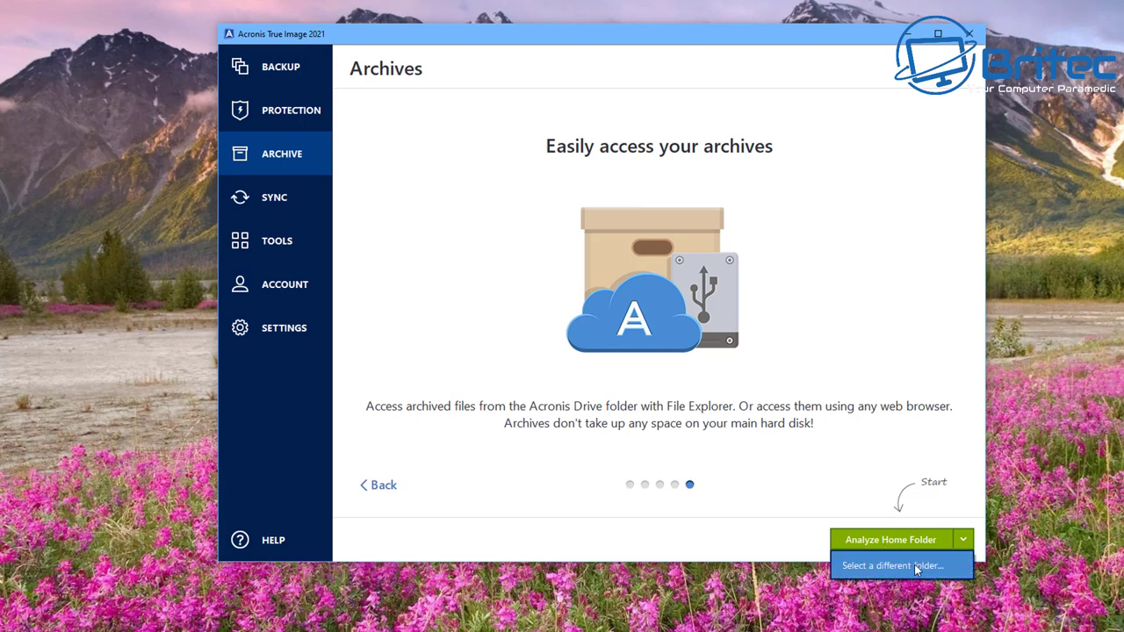
{"action": "left_click", "coordinate": [906, 563]}
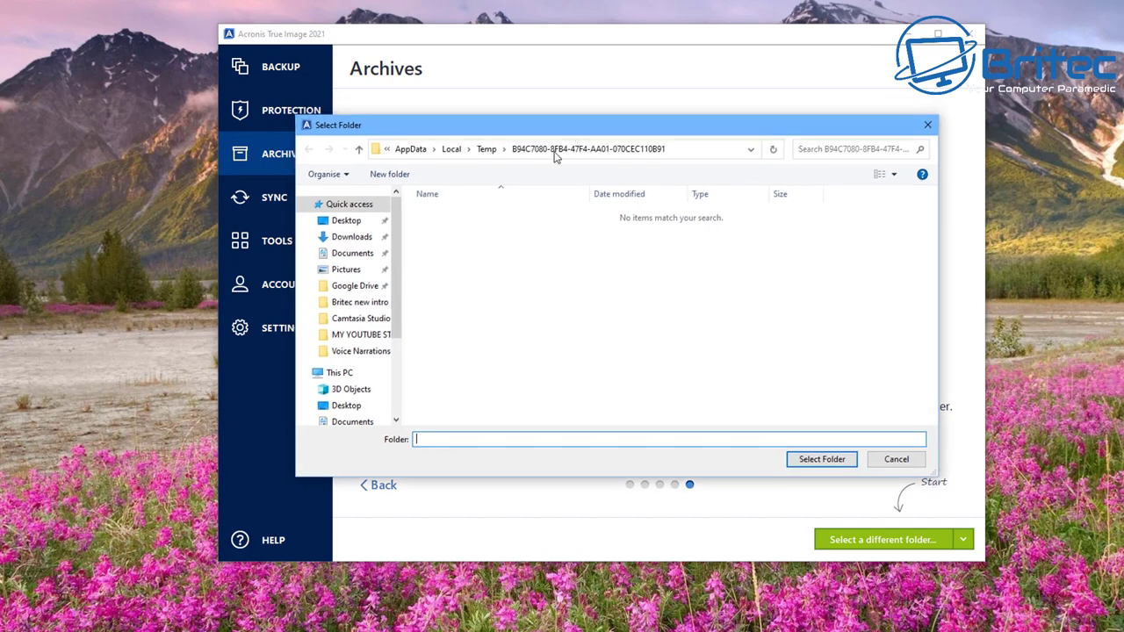
{"action": "left_click", "coordinate": [928, 124]}
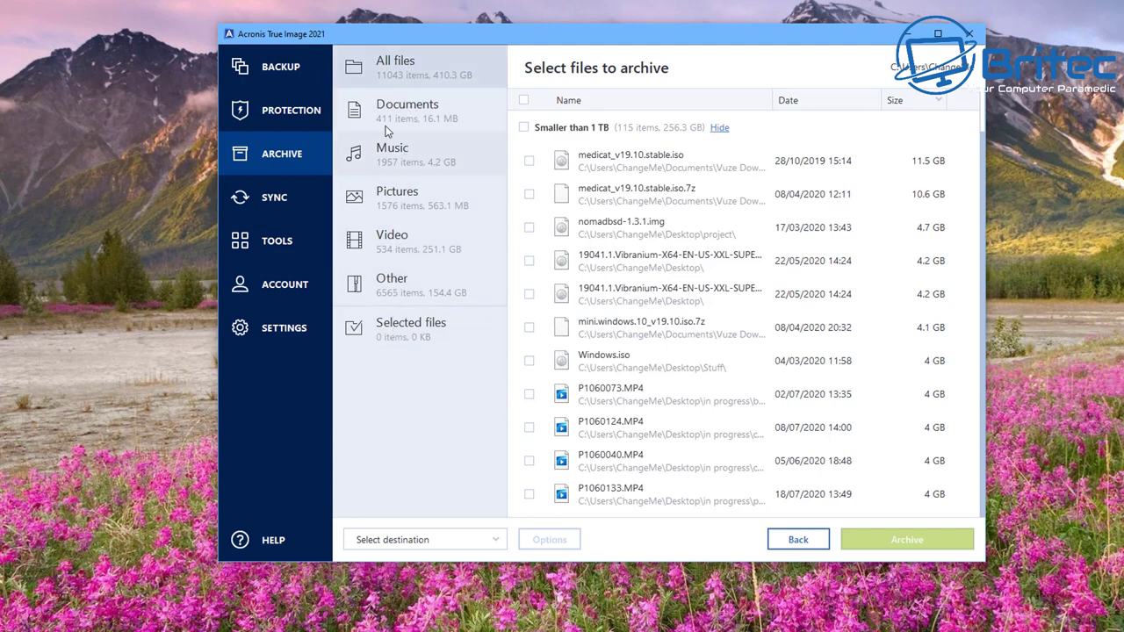
- Show all analyzed files and mark medicat_v19.10.stable.iso for archiving
{"action": "left_click", "coordinate": [382, 68]}
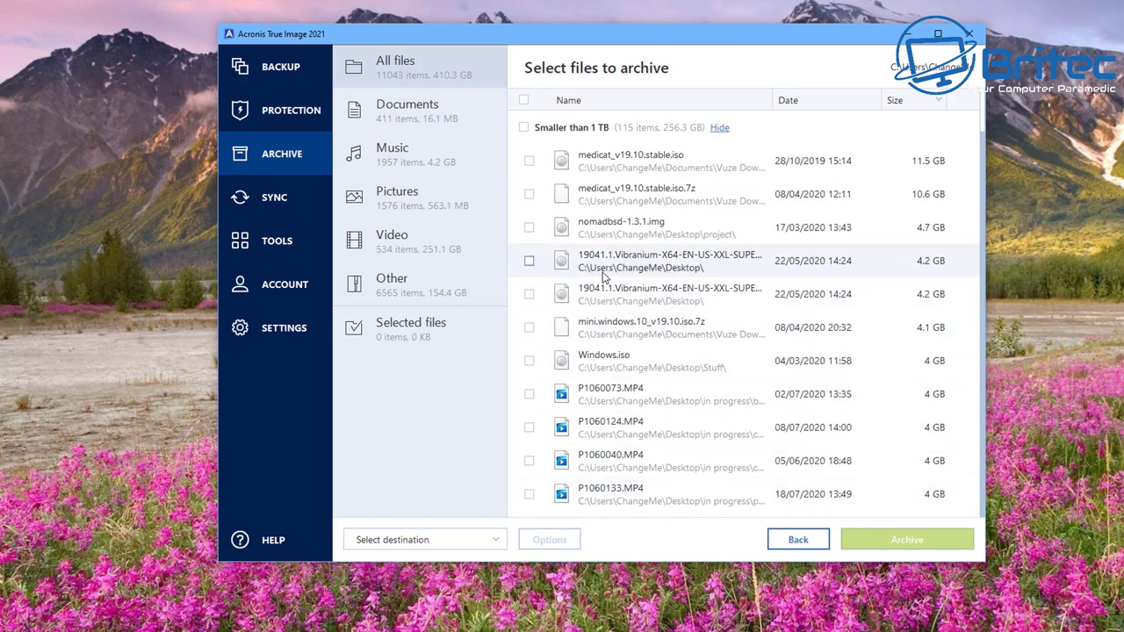
{"action": "left_click", "coordinate": [601, 169]}
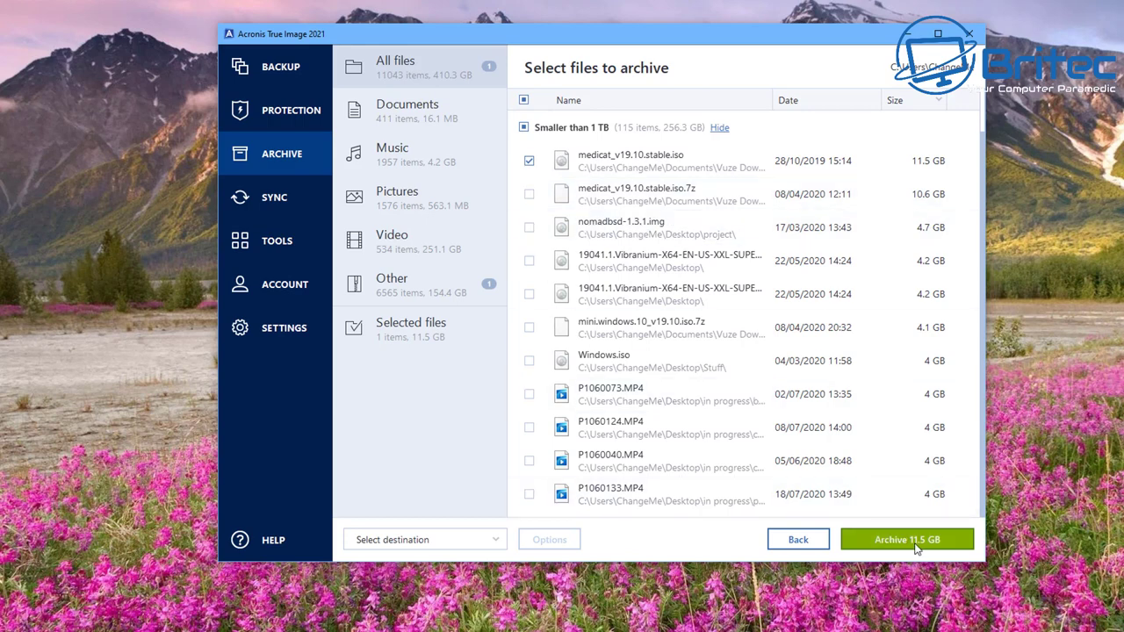
- Start creating a sync and review the cloud and direct computer-to-computer sync types
{"action": "left_click", "coordinate": [273, 198]}
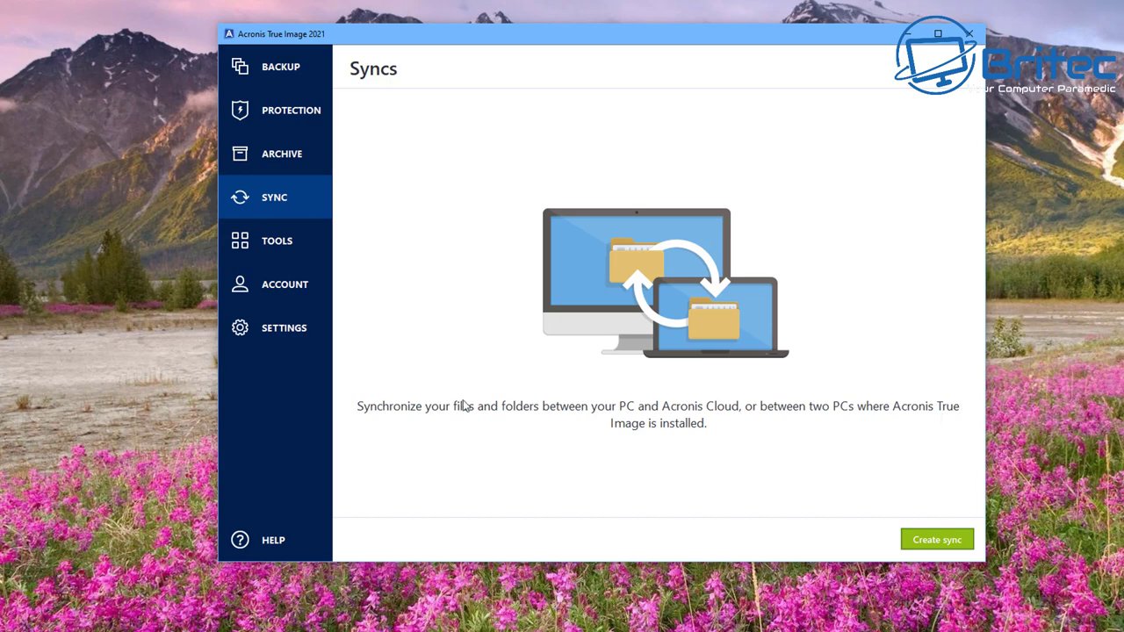
{"action": "left_click", "coordinate": [922, 550]}
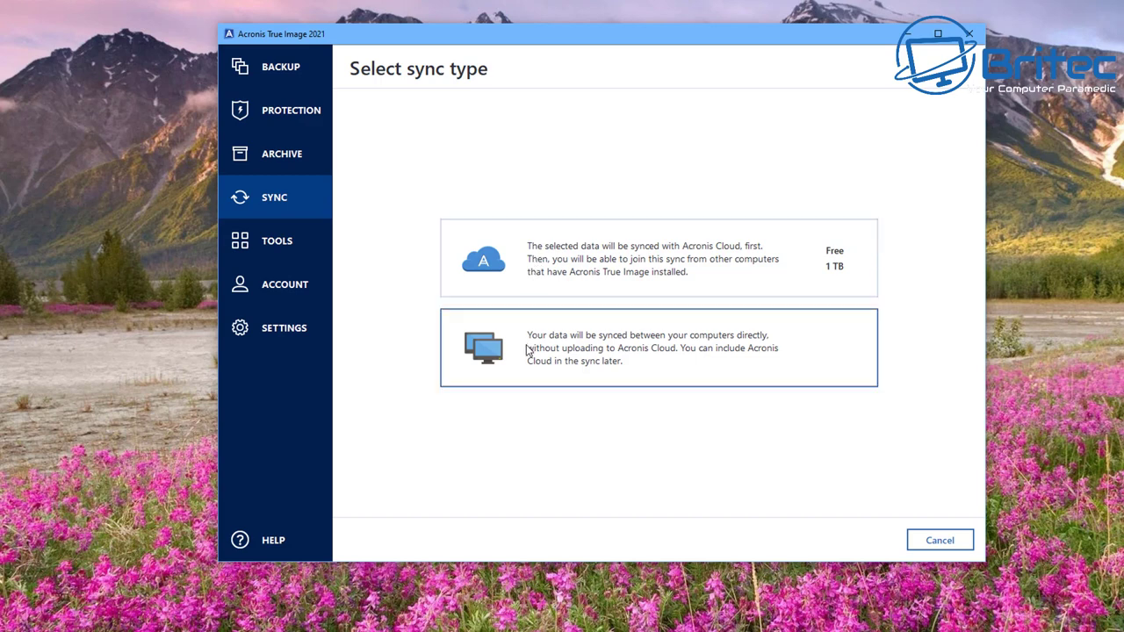
- Look through the available tools and read their descriptions, from Clone Disk and Universal Restore to Secure Zone and All tools
{"action": "left_click", "coordinate": [287, 256]}
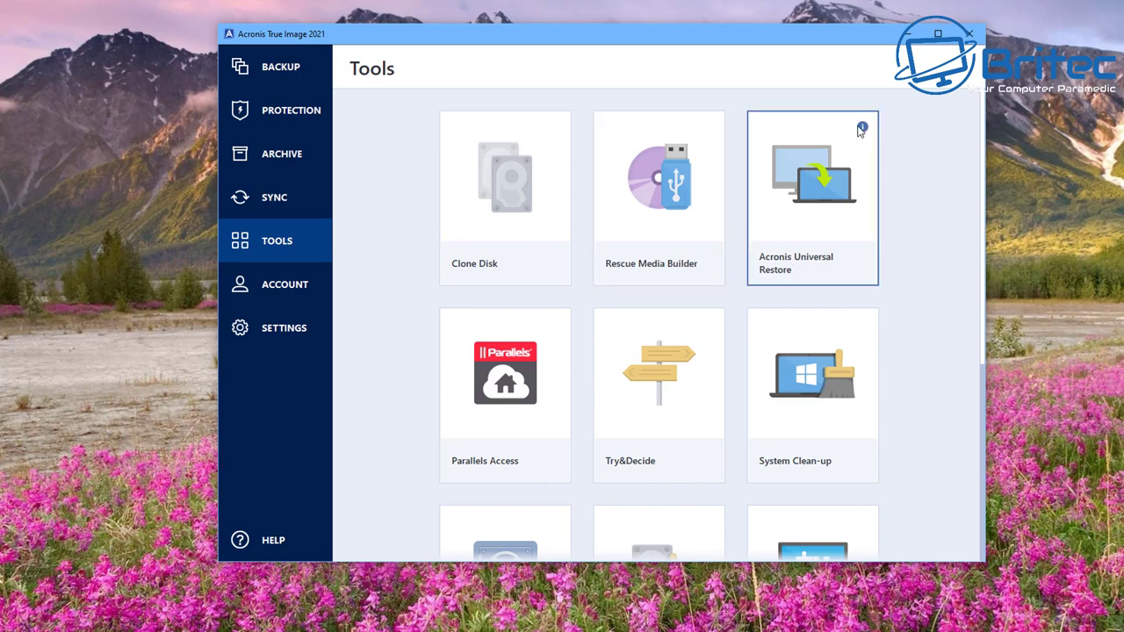
{"action": "mouse_move", "coordinate": [863, 130]}
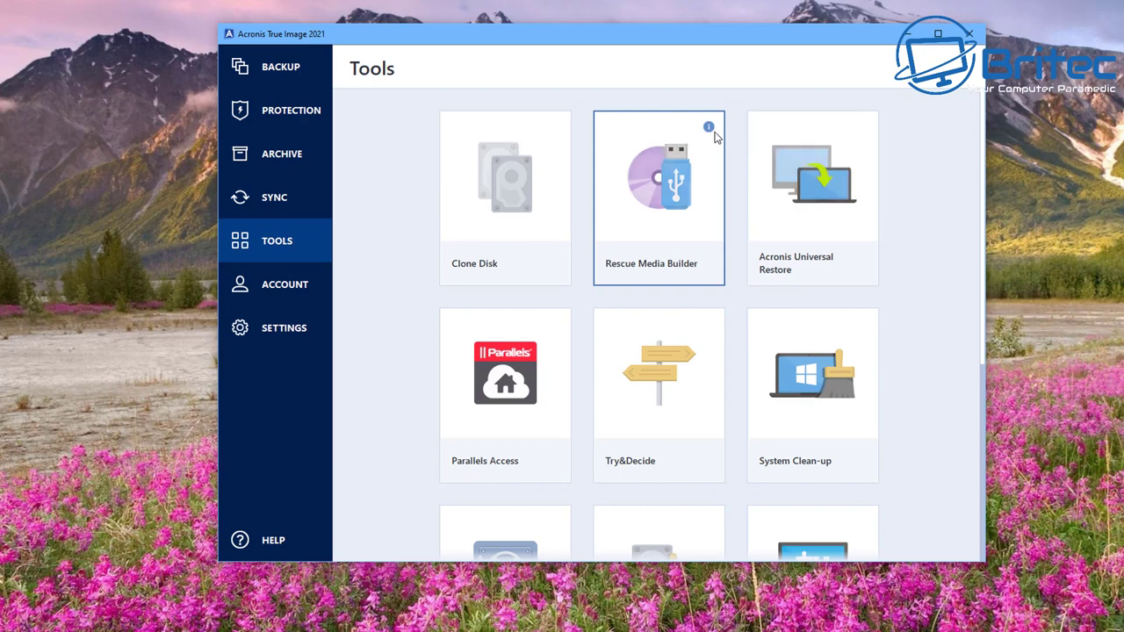
{"action": "mouse_move", "coordinate": [715, 135]}
{"action": "mouse_move", "coordinate": [554, 131]}
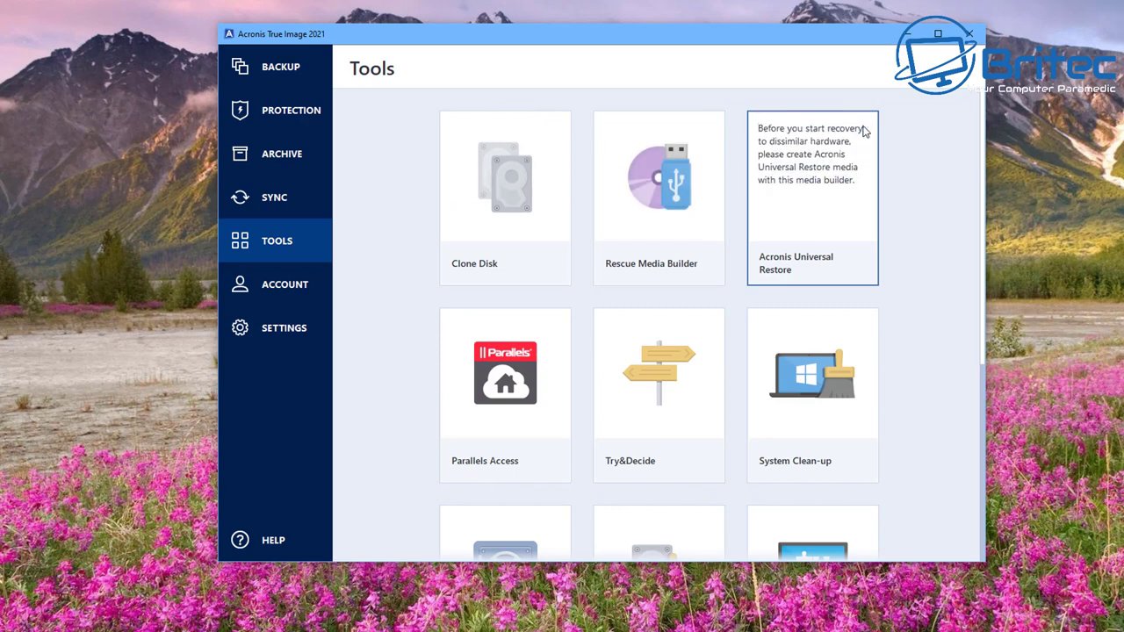
{"action": "mouse_move", "coordinate": [555, 329]}
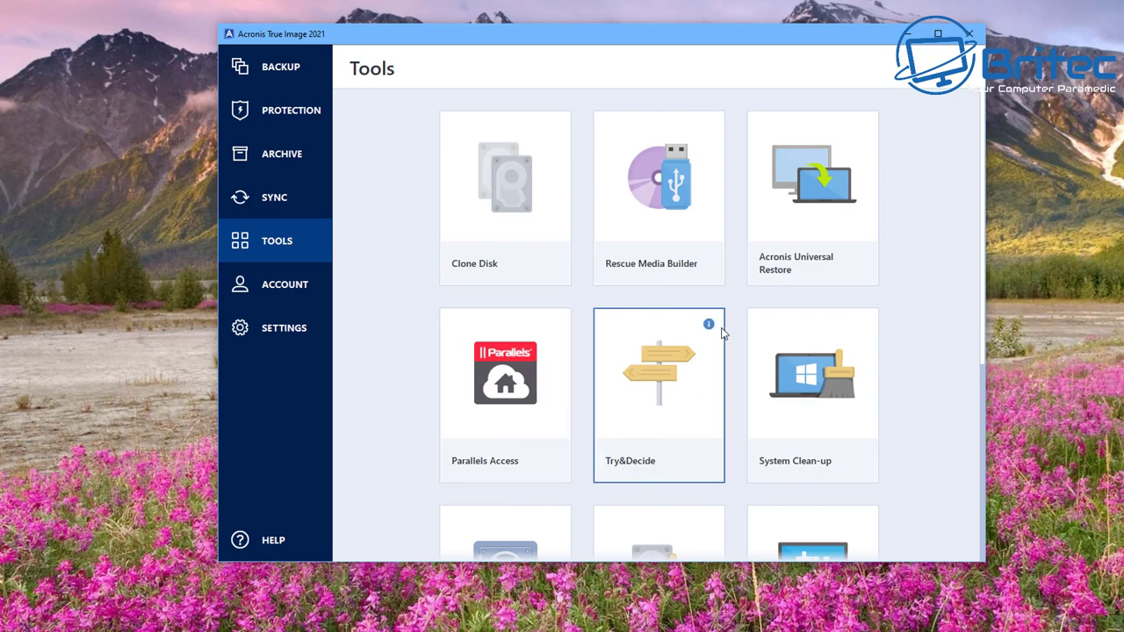
{"action": "mouse_move", "coordinate": [711, 327]}
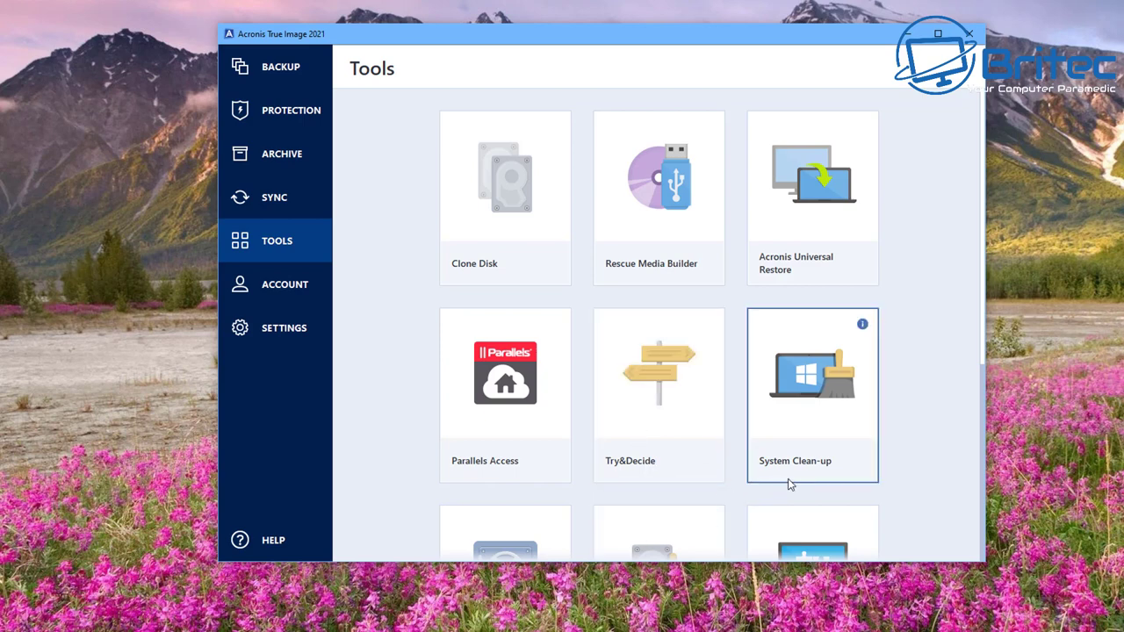
{"action": "mouse_move", "coordinate": [862, 330]}
{"action": "scroll", "coordinate": [785, 415], "scroll_direction": "down", "scroll_amount": 4}
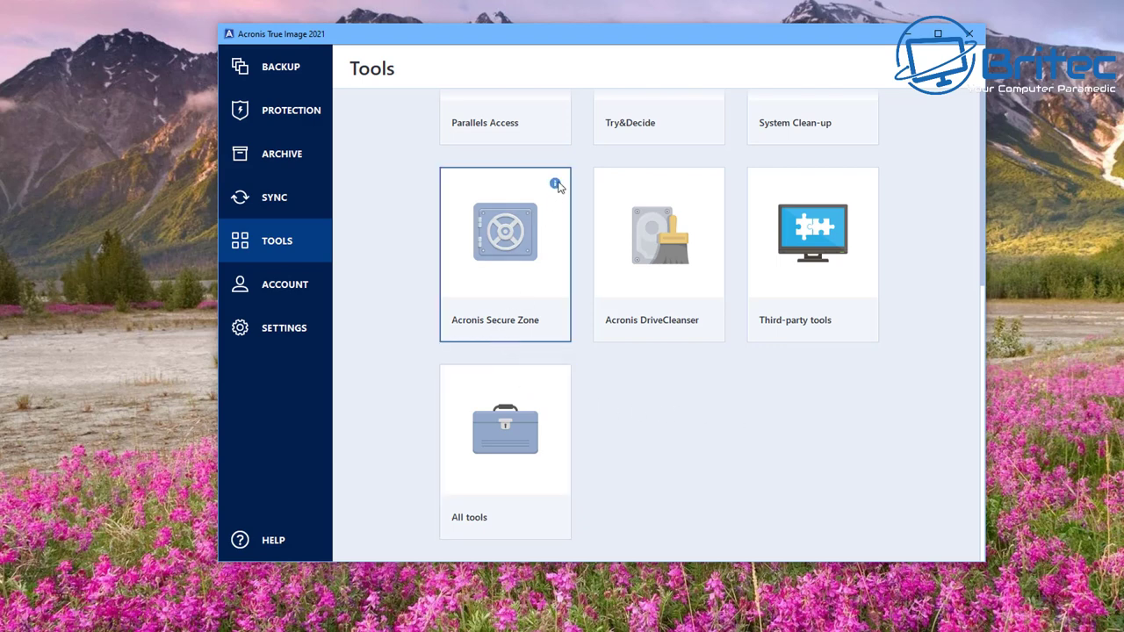
{"action": "mouse_move", "coordinate": [556, 185]}
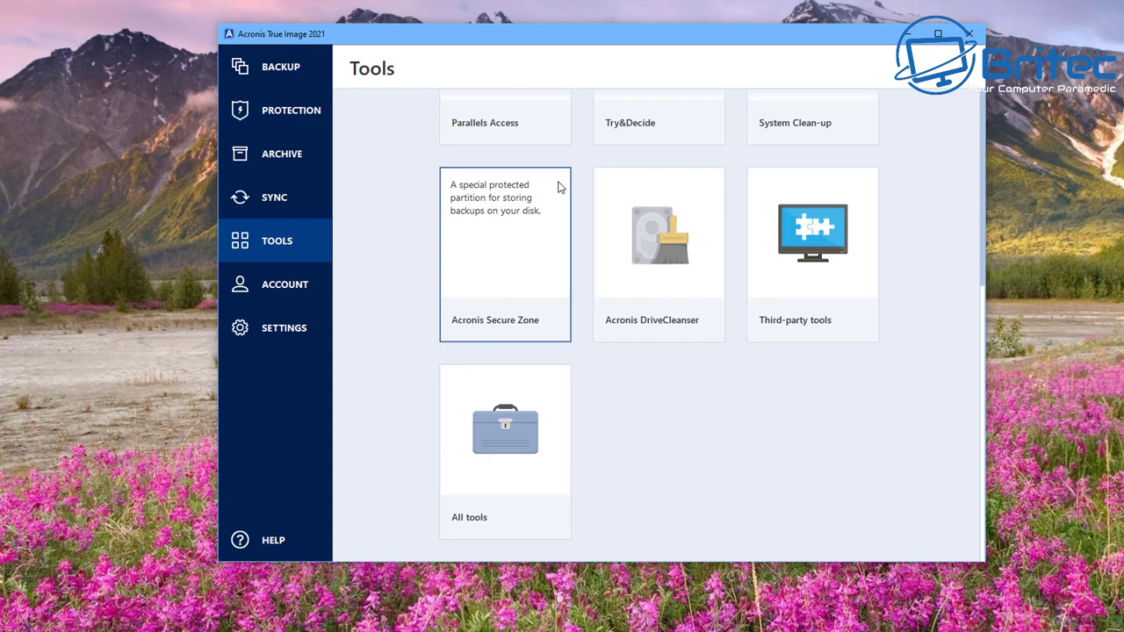
{"action": "mouse_move", "coordinate": [712, 186]}
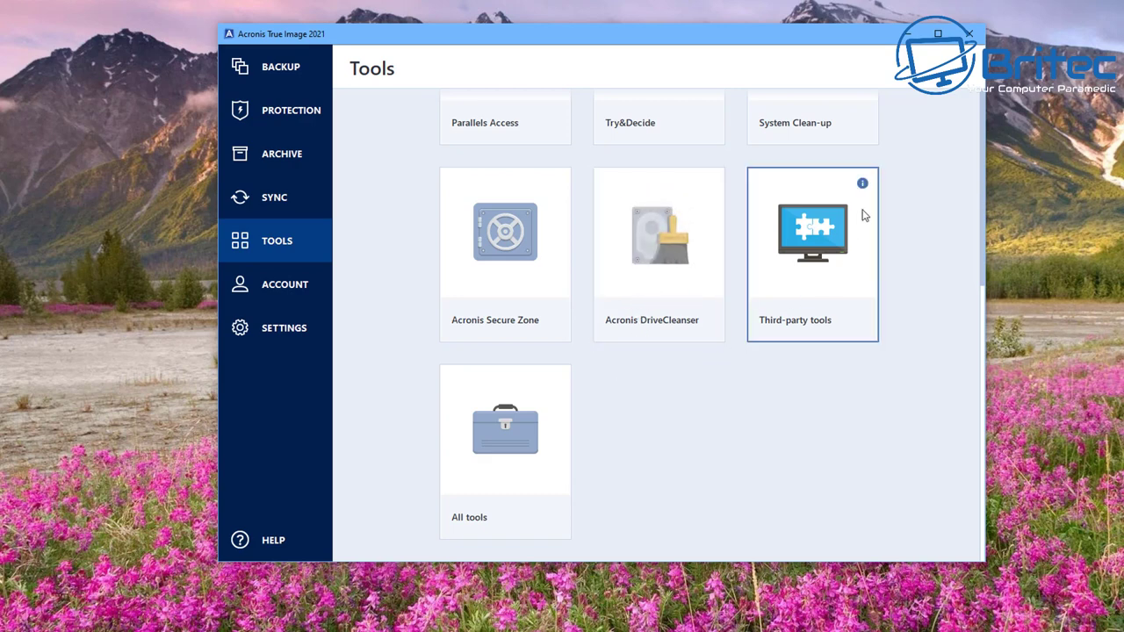
{"action": "mouse_move", "coordinate": [861, 189]}
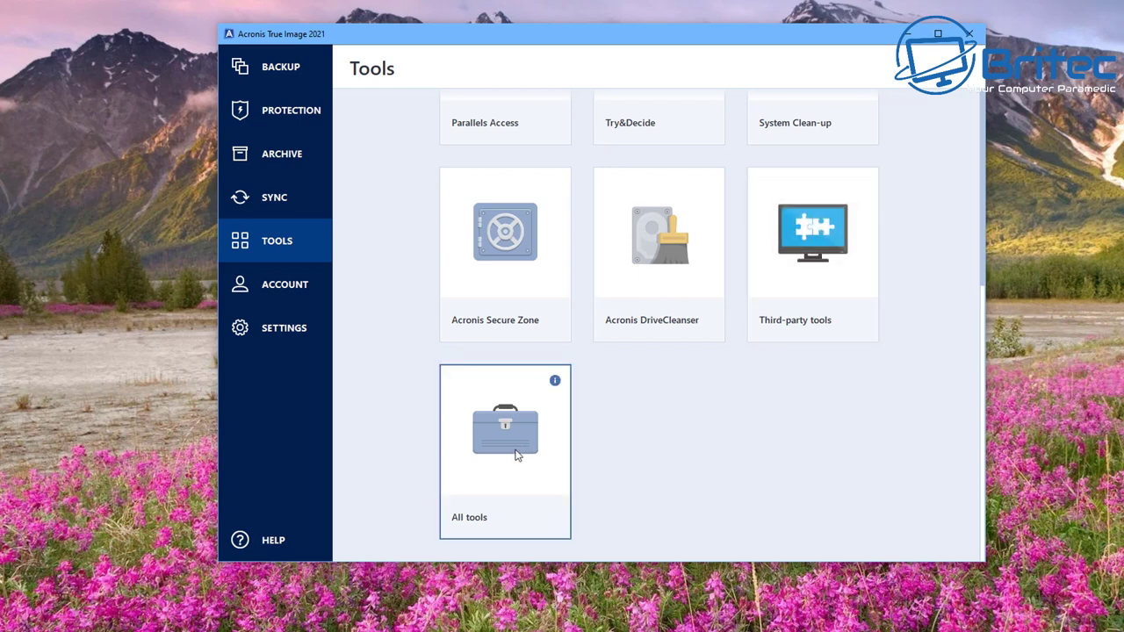
{"action": "mouse_move", "coordinate": [554, 381]}
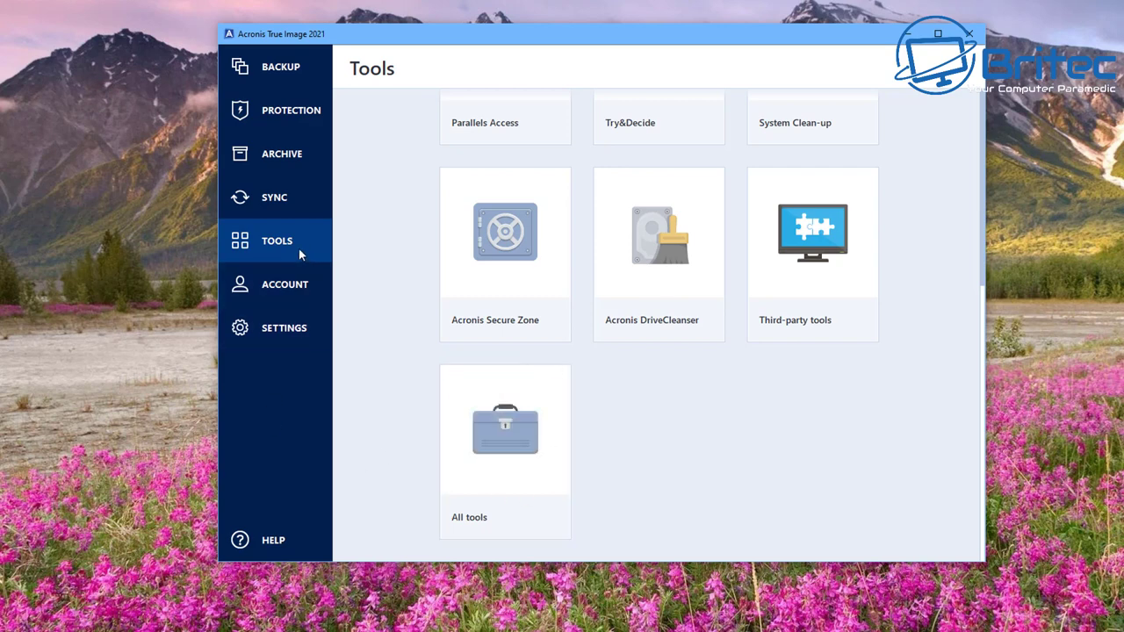
- Review the application settings from interface language and mobile backup location through to backup settings transfer
{"action": "left_click", "coordinate": [242, 331]}
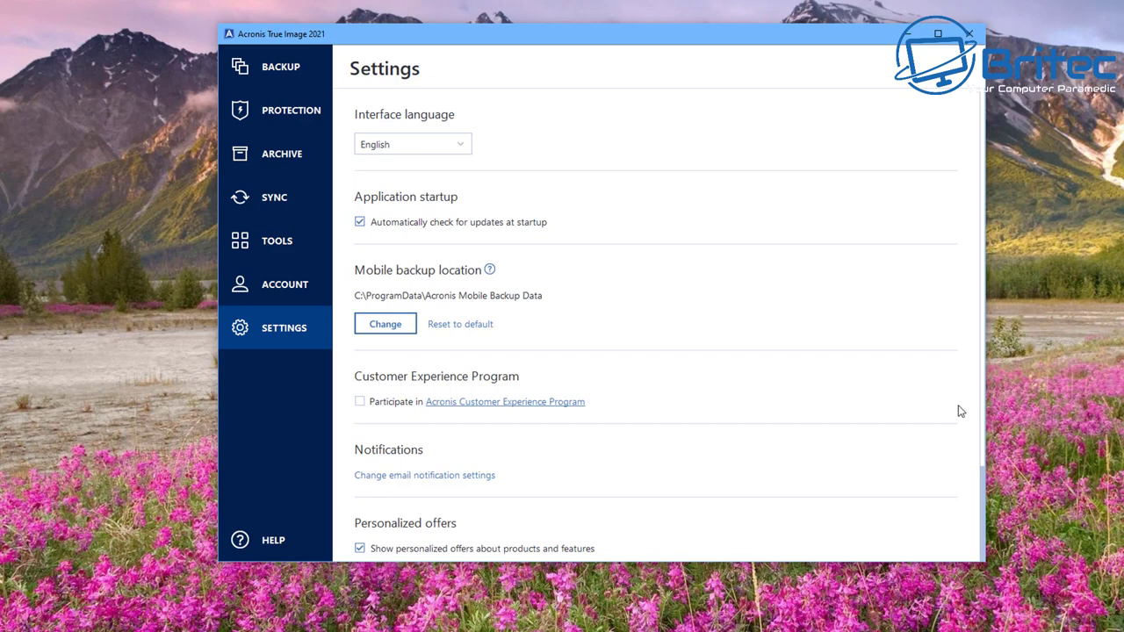
{"action": "scroll", "coordinate": [820, 401], "scroll_direction": "down", "scroll_amount": 1}
{"action": "scroll", "coordinate": [820, 402], "scroll_direction": "down", "scroll_amount": 1}
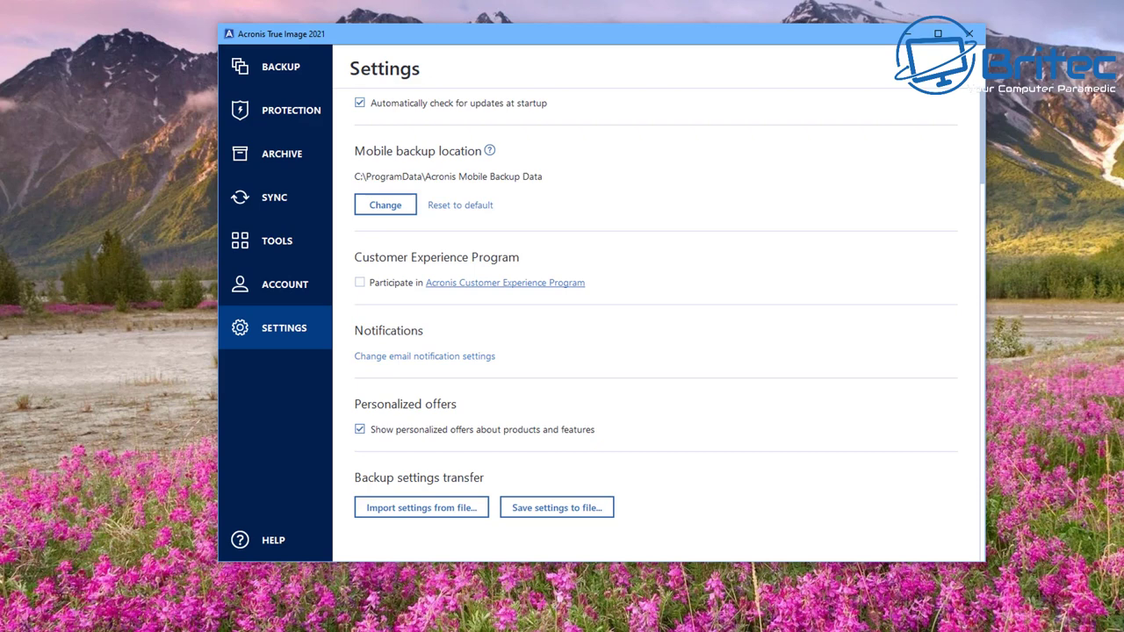
- Start the Clone Disk tool in Automatic (recommended) mode and check the disks offered as the source
{"action": "left_click", "coordinate": [277, 241]}
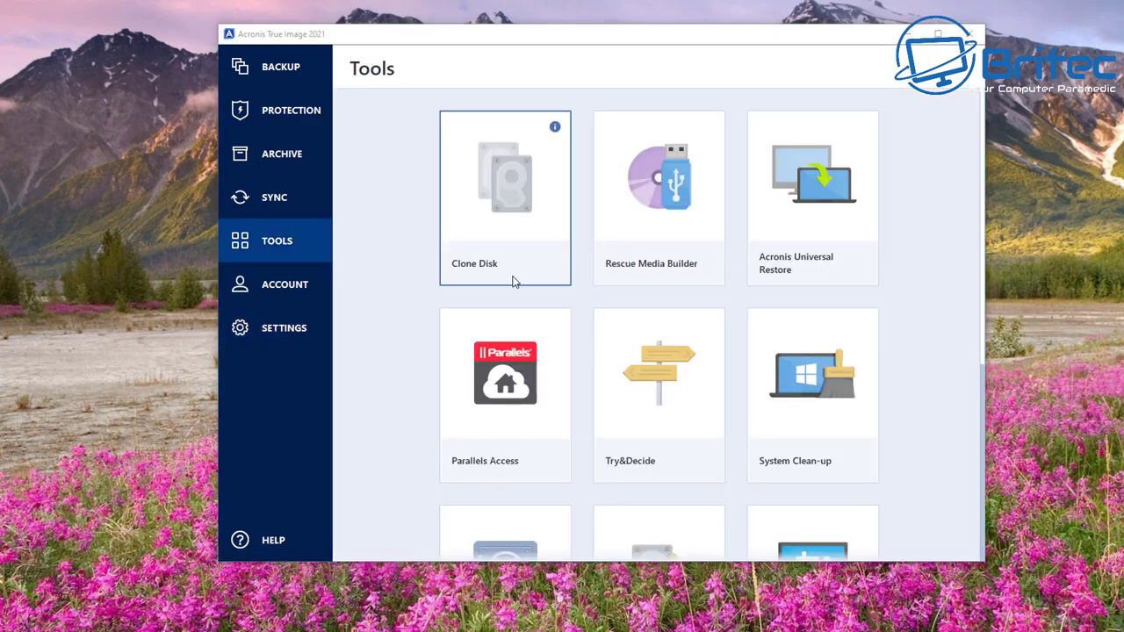
{"action": "left_click", "coordinate": [499, 214]}
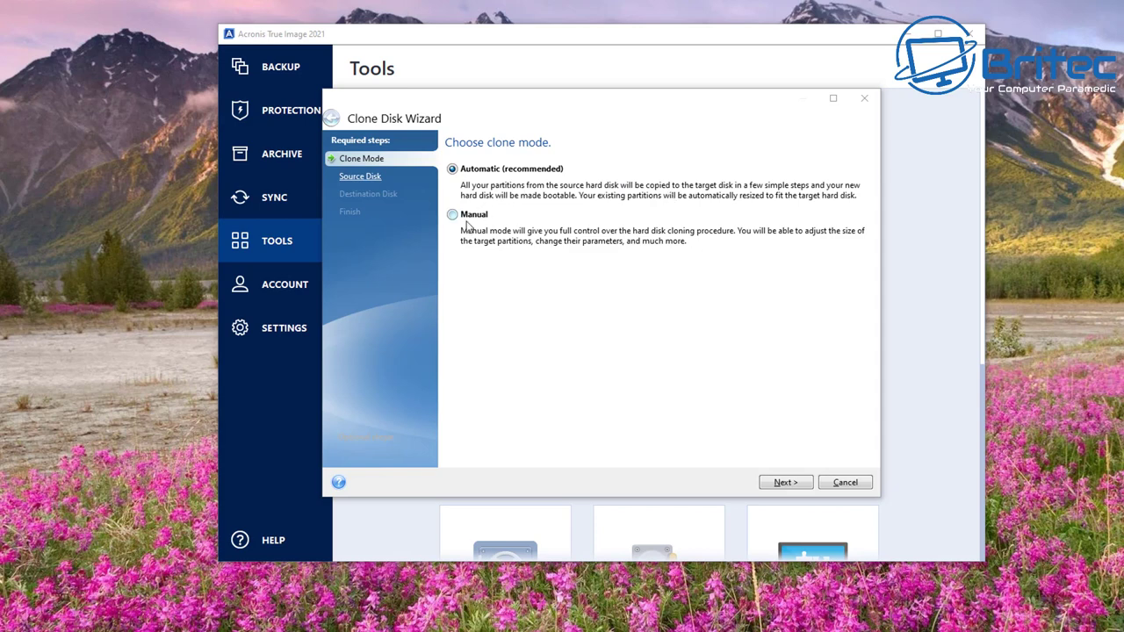
{"action": "left_click", "coordinate": [793, 484]}
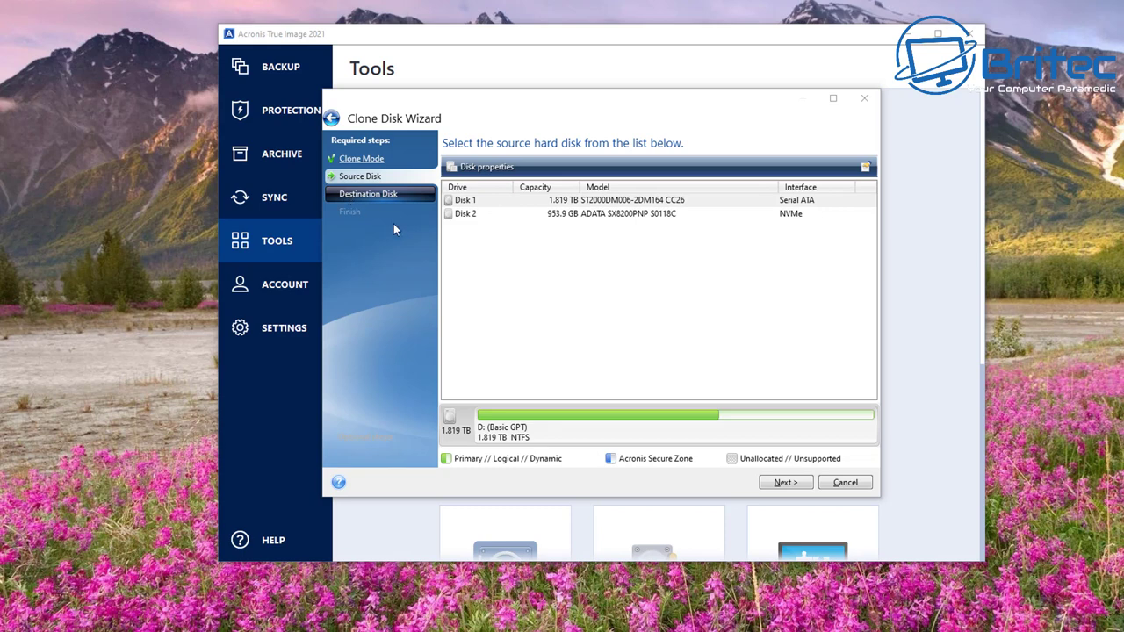
{"action": "left_click", "coordinate": [786, 482]}
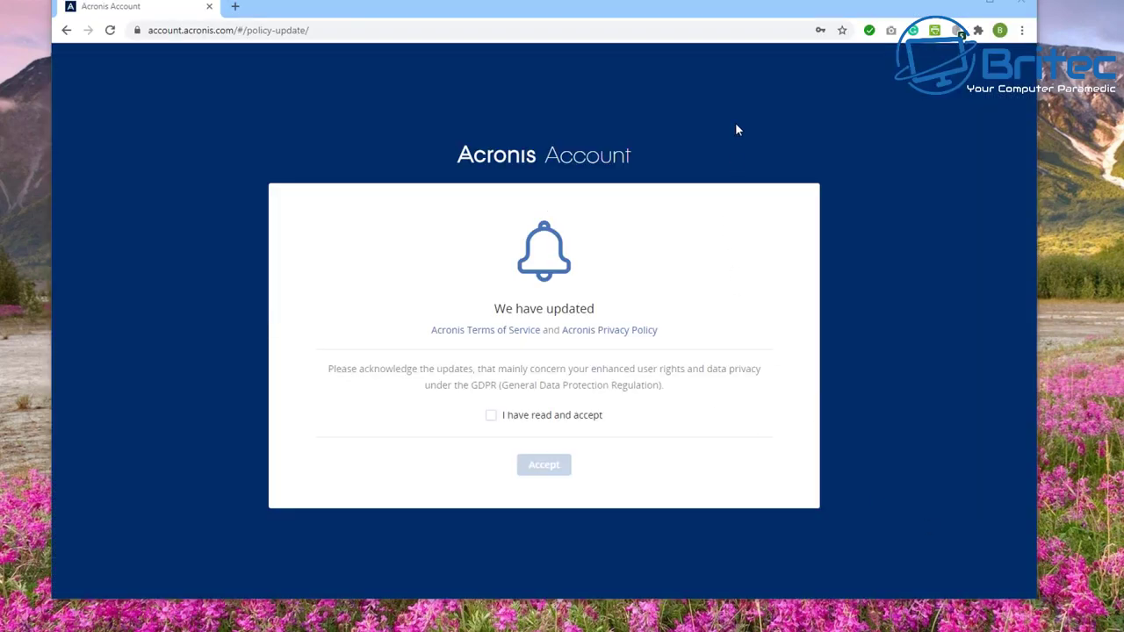
- Accept the updated Acronis Terms of Service and Privacy Policy, and open the online dashboard for Acronis True Image Premium
{"action": "left_click", "coordinate": [491, 415]}
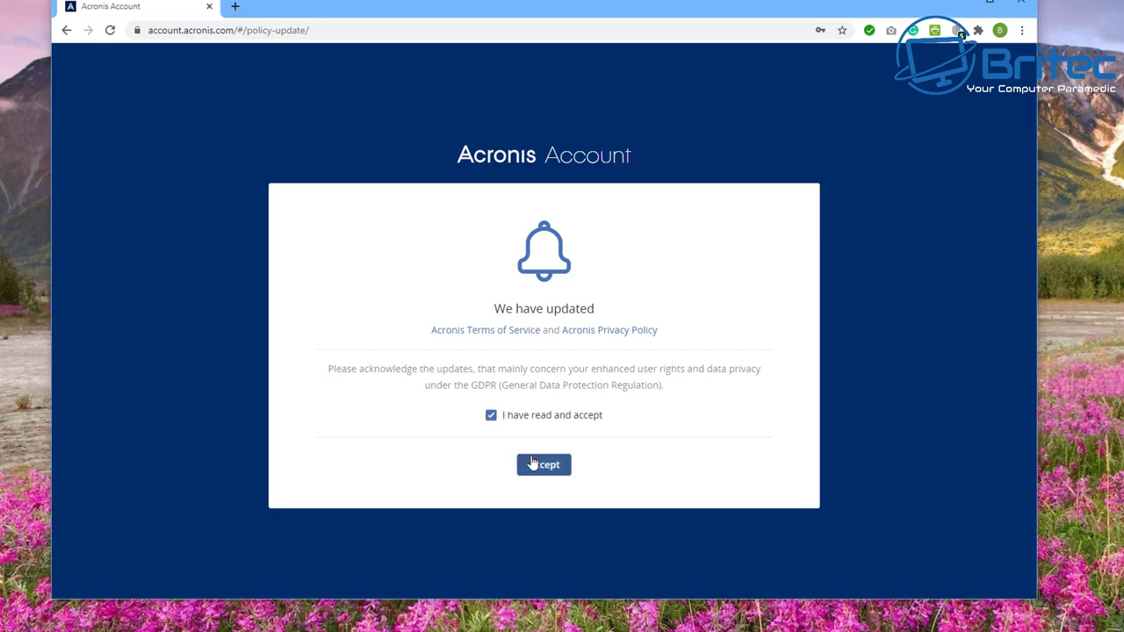
{"action": "left_click", "coordinate": [542, 465]}
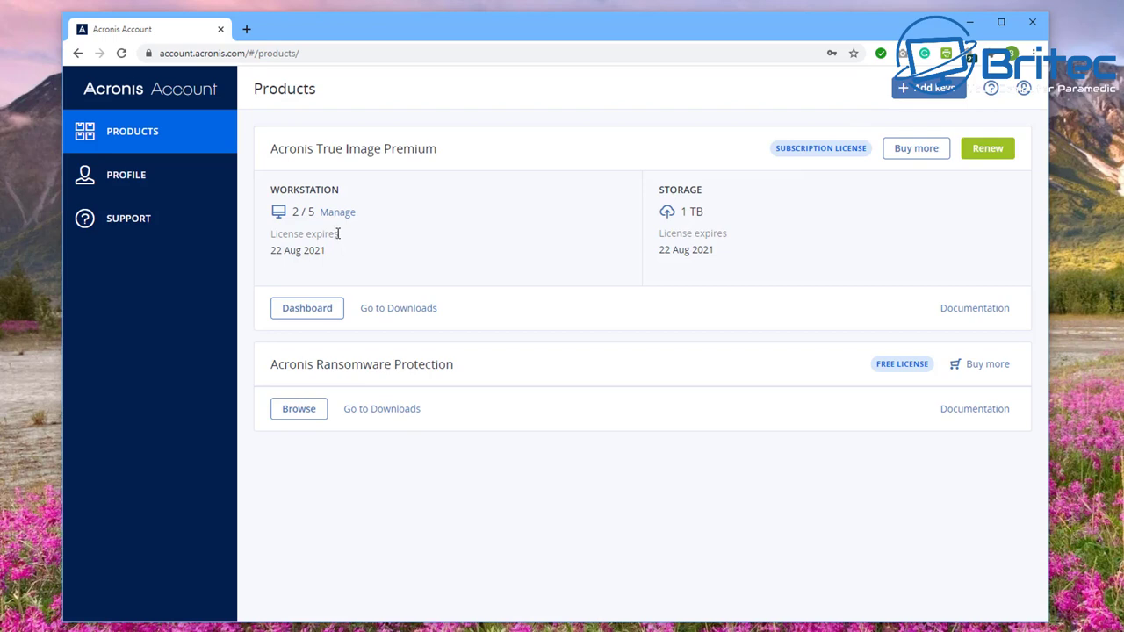
{"action": "left_click", "coordinate": [331, 322]}
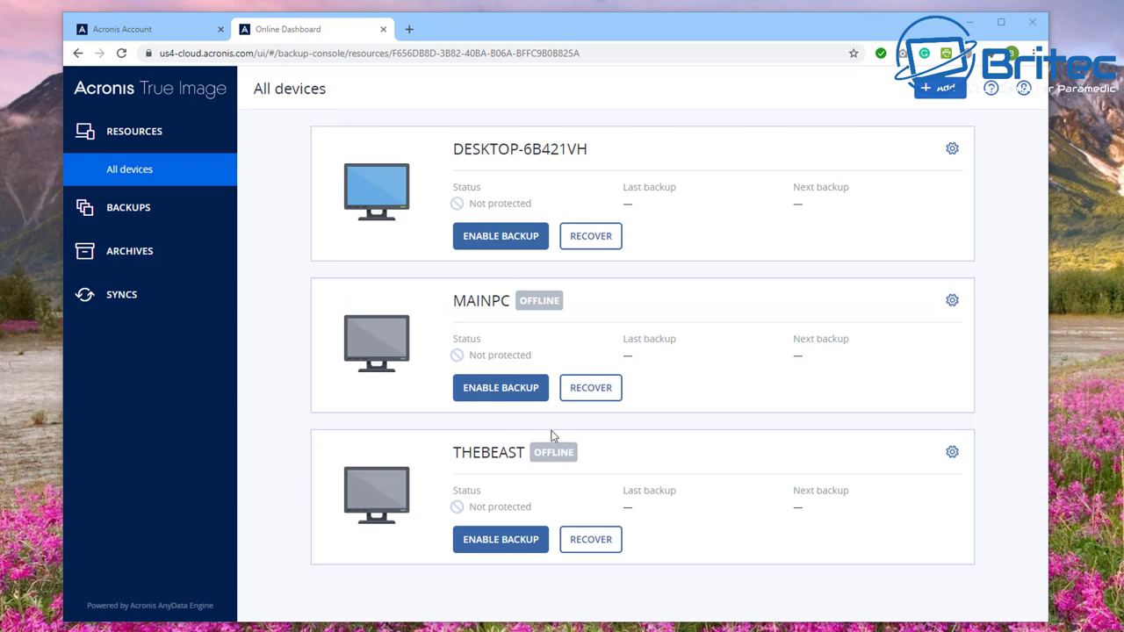
- Delete the offline machine THEBEAST from the dashboard's device list
{"action": "left_click", "coordinate": [952, 453]}
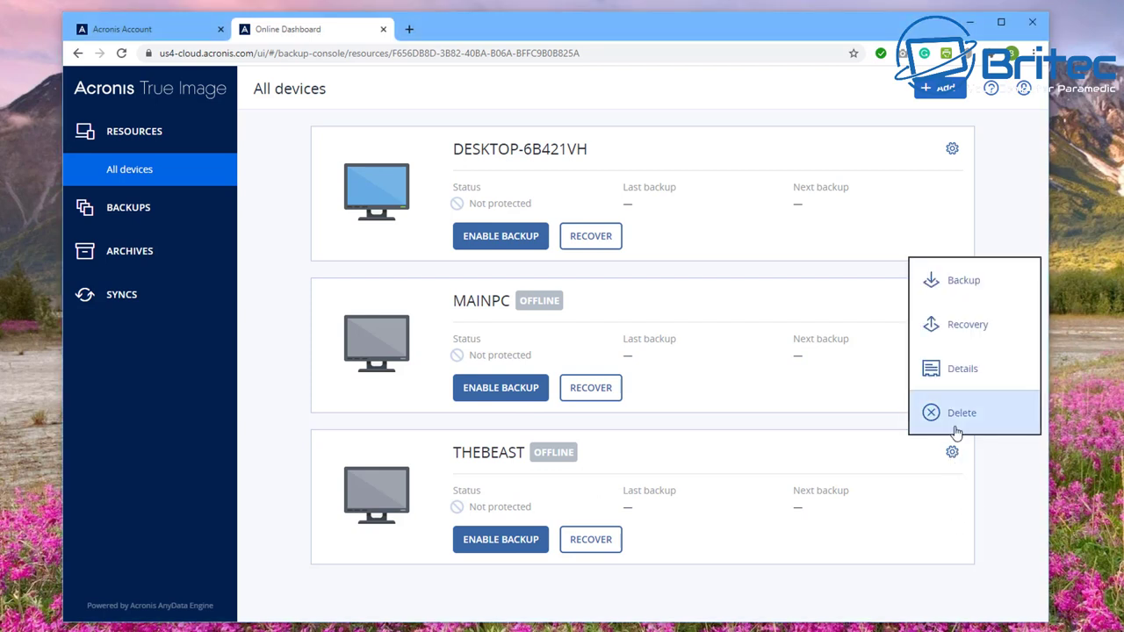
{"action": "left_click", "coordinate": [957, 428]}
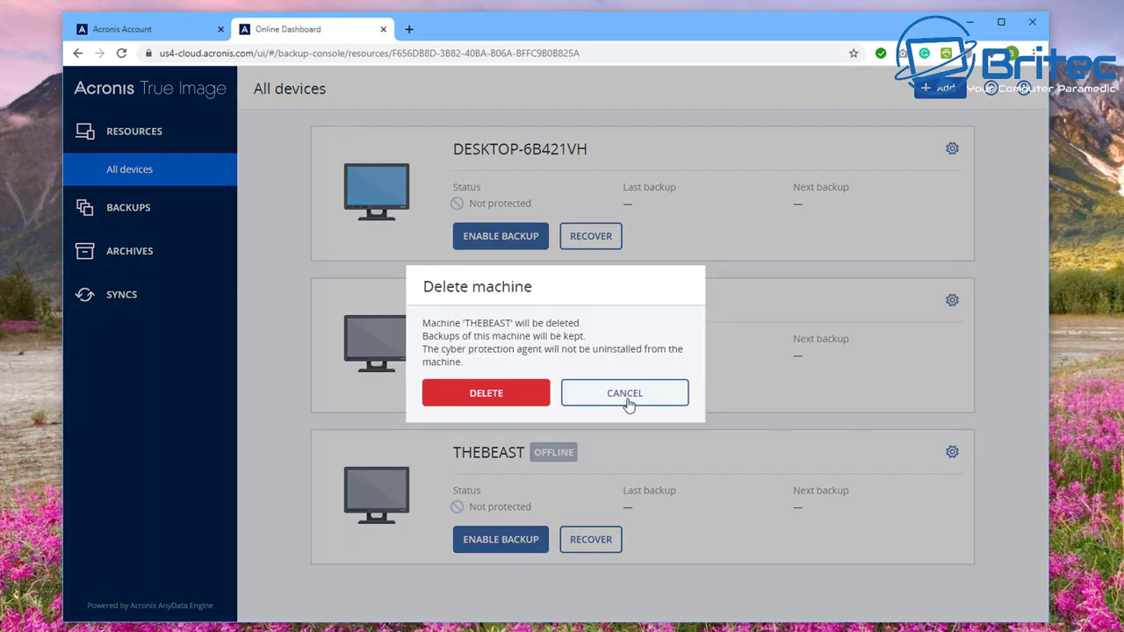
{"action": "left_click", "coordinate": [507, 397]}
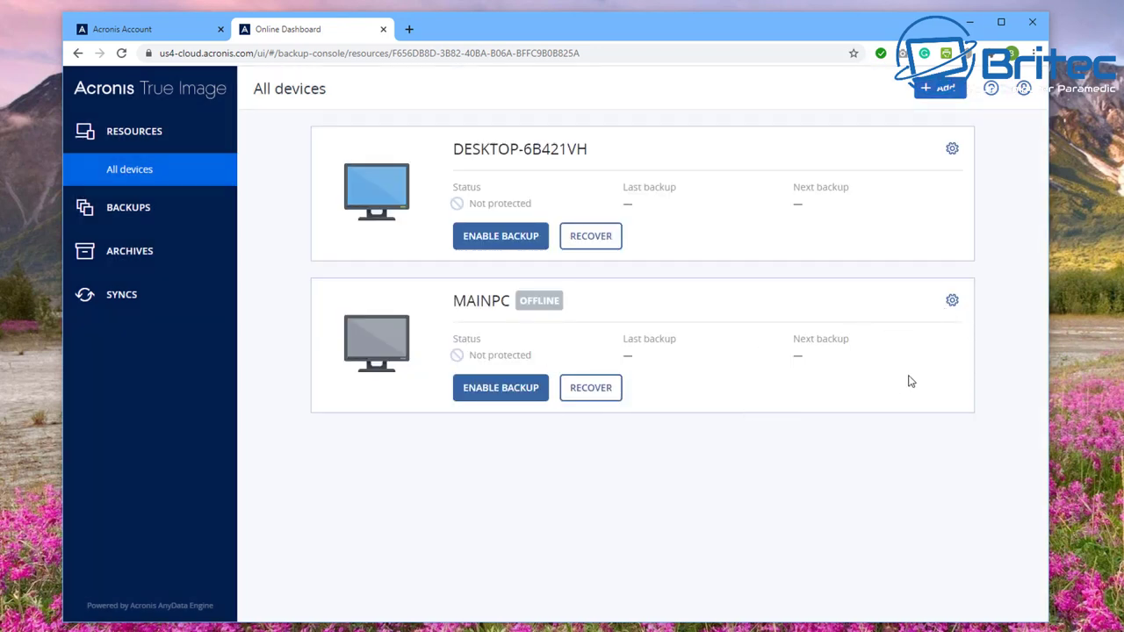
- Delete the offline machine MAINPC from the device list and open the dashboard's backups section
{"action": "left_click", "coordinate": [952, 300]}
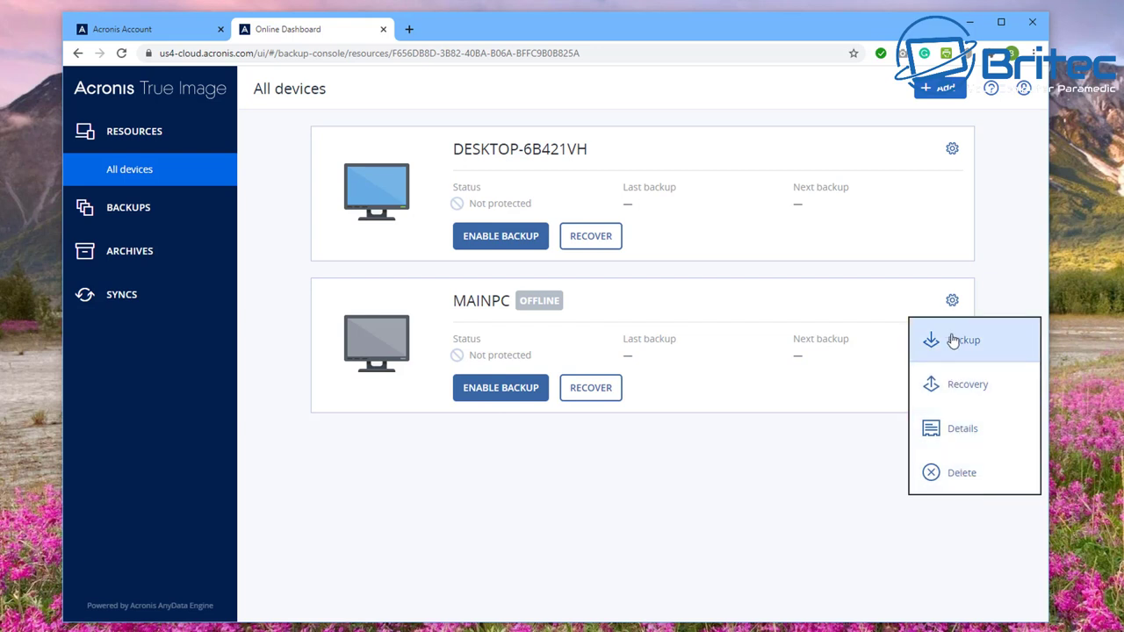
{"action": "left_click", "coordinate": [956, 474]}
{"action": "left_click", "coordinate": [522, 397]}
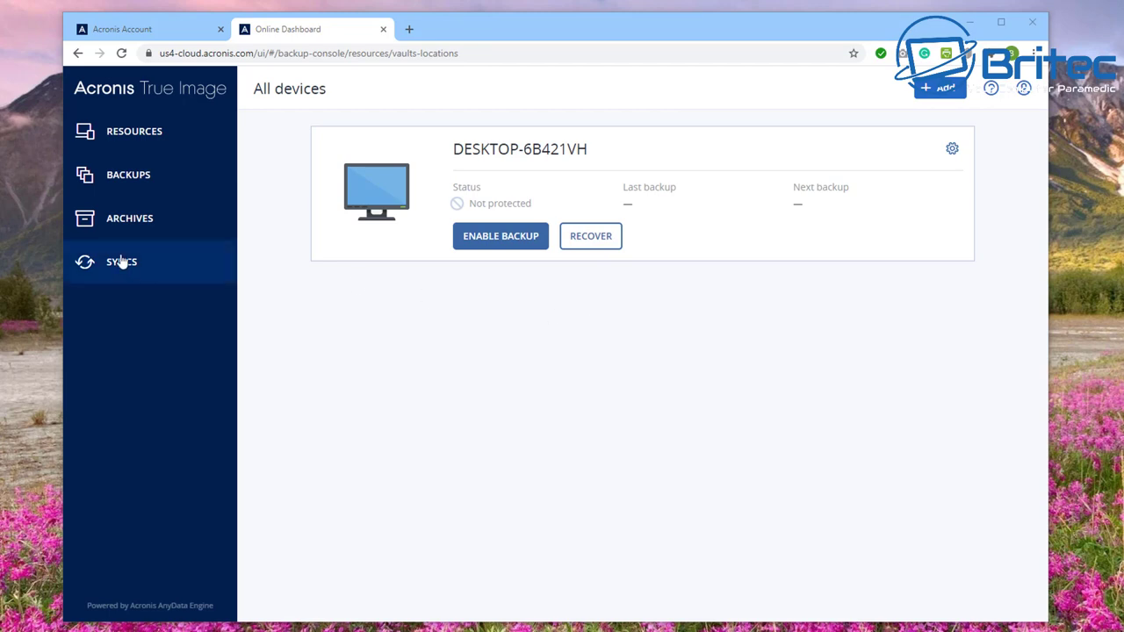
{"action": "left_click", "coordinate": [122, 183]}
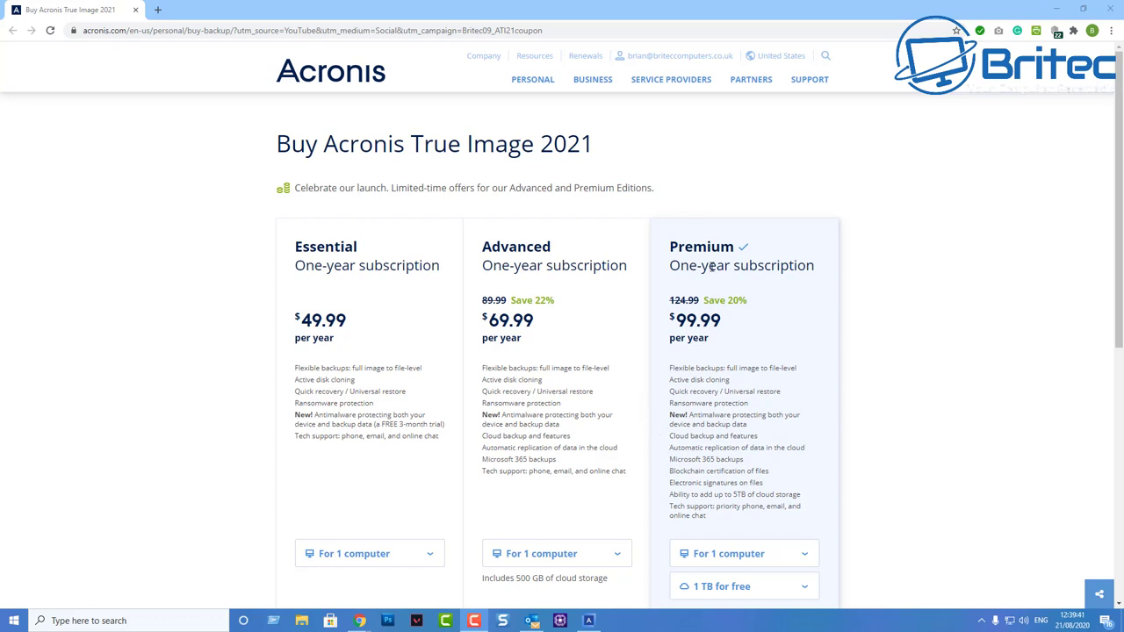
- Add the Acronis True Image 2021 Premium one-year subscription for 1 computer with 1 TB of cloud storage to the cart
{"action": "scroll", "coordinate": [717, 466], "scroll_direction": "down", "scroll_amount": 2}
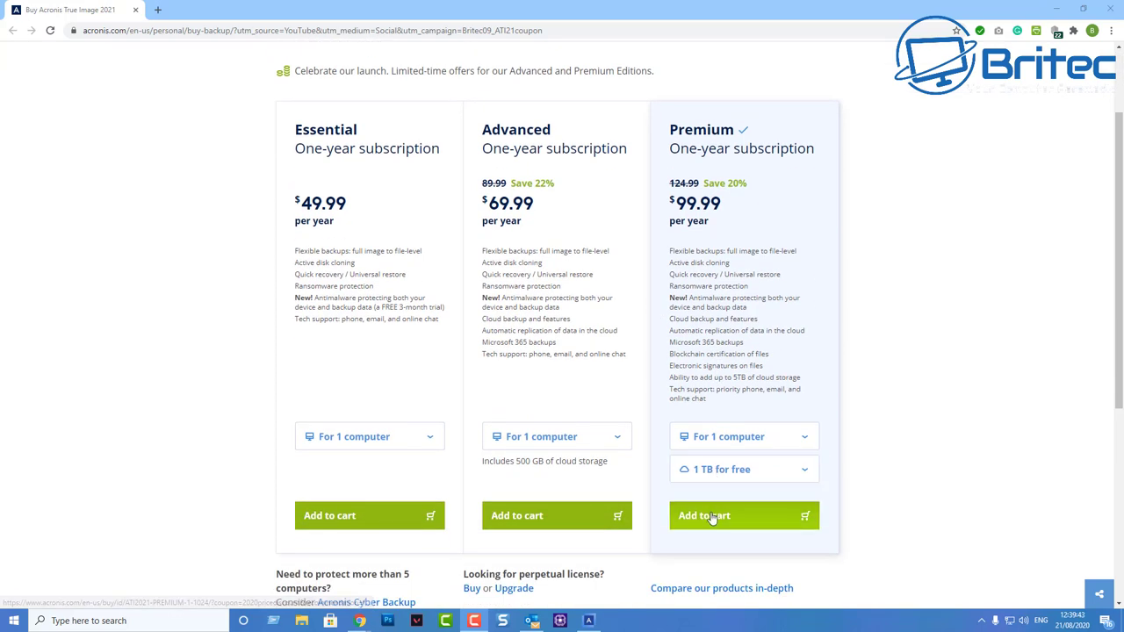
{"action": "left_click", "coordinate": [713, 518]}
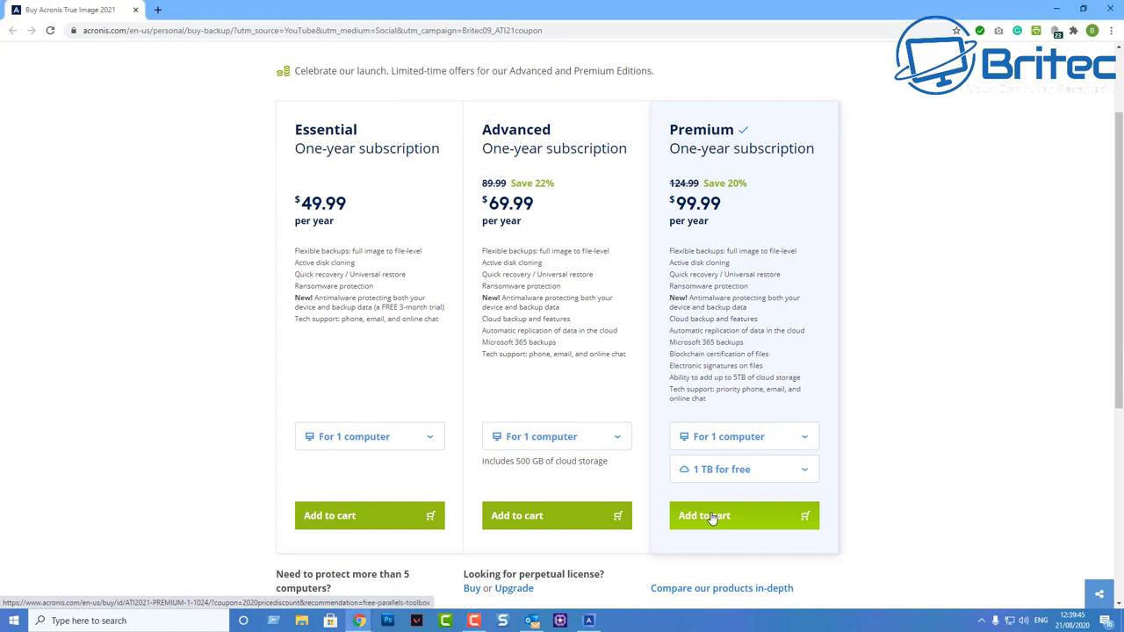
{"action": "left_click", "coordinate": [713, 518]}
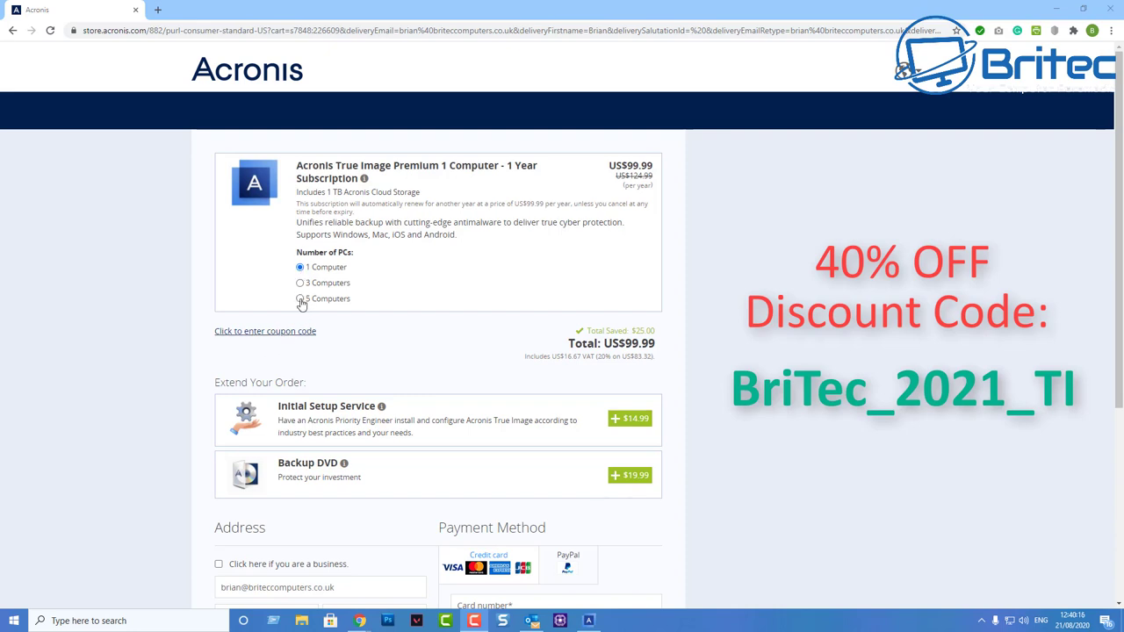
- Apply the coupon code BriTec_2021_TI to the Acronis True Image Premium 1 Computer order
{"action": "left_click", "coordinate": [267, 332]}
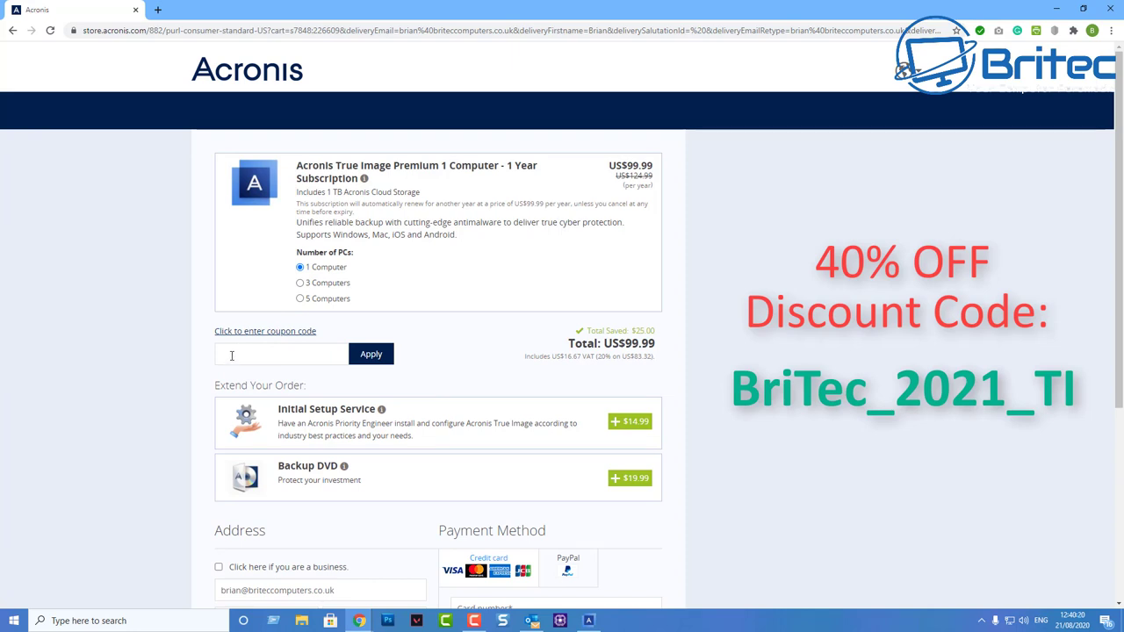
{"action": "left_click", "coordinate": [232, 355]}
{"action": "right_click", "coordinate": [232, 355]}
{"action": "left_click", "coordinate": [271, 442]}
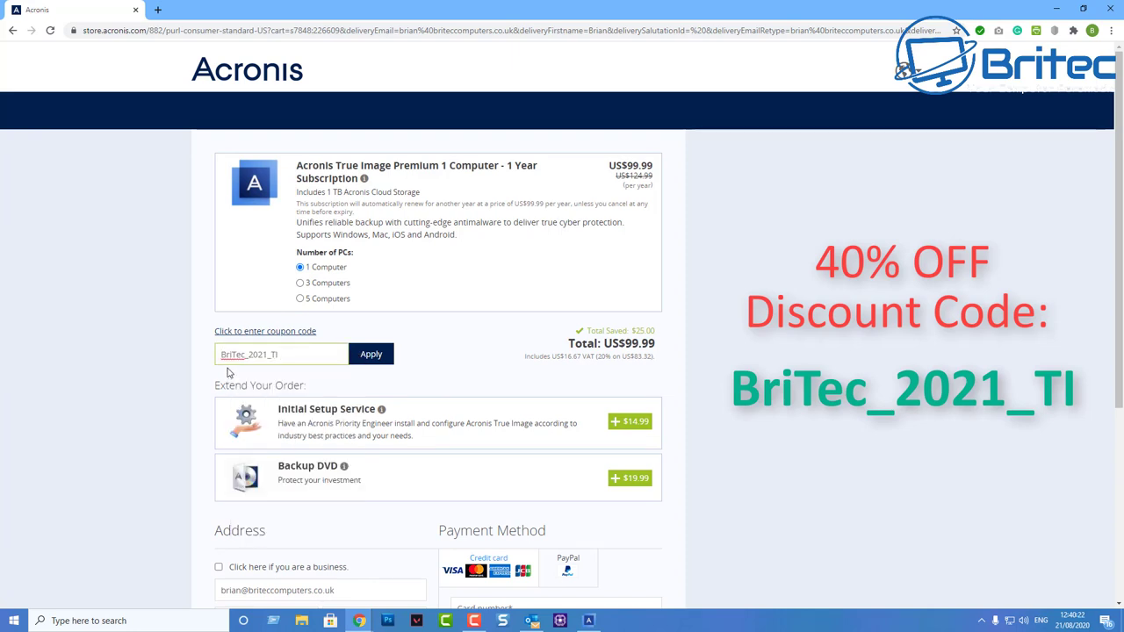
{"action": "left_click", "coordinate": [343, 382]}
{"action": "left_click", "coordinate": [373, 355]}
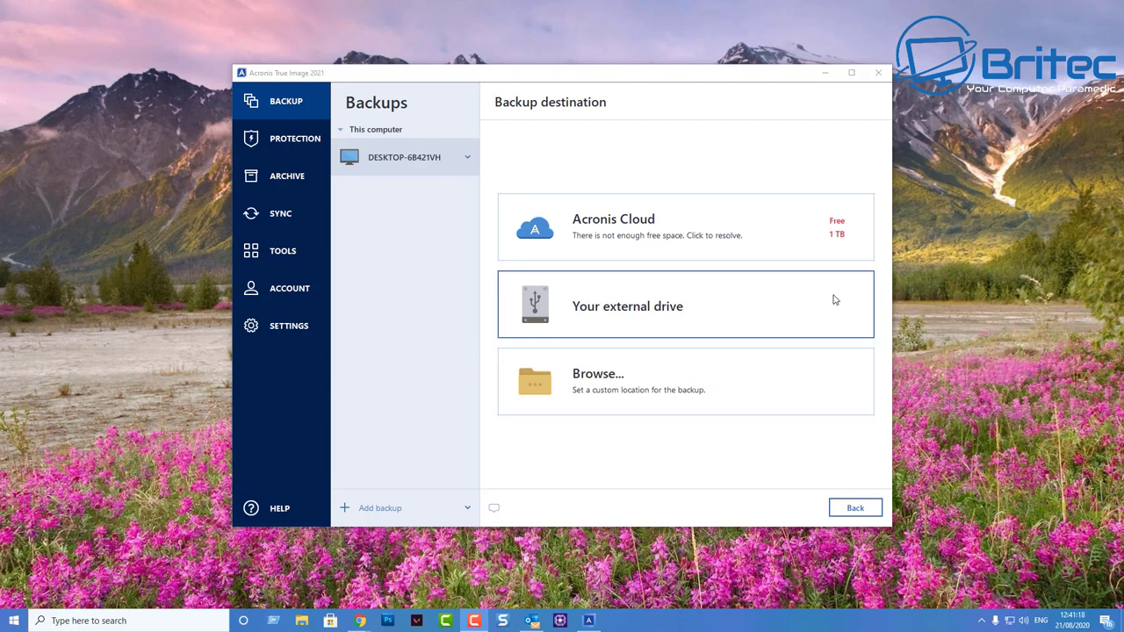
- Cancel the backup configuration to view the advanced protection settings, and minimize the program window
{"action": "left_click", "coordinate": [309, 143]}
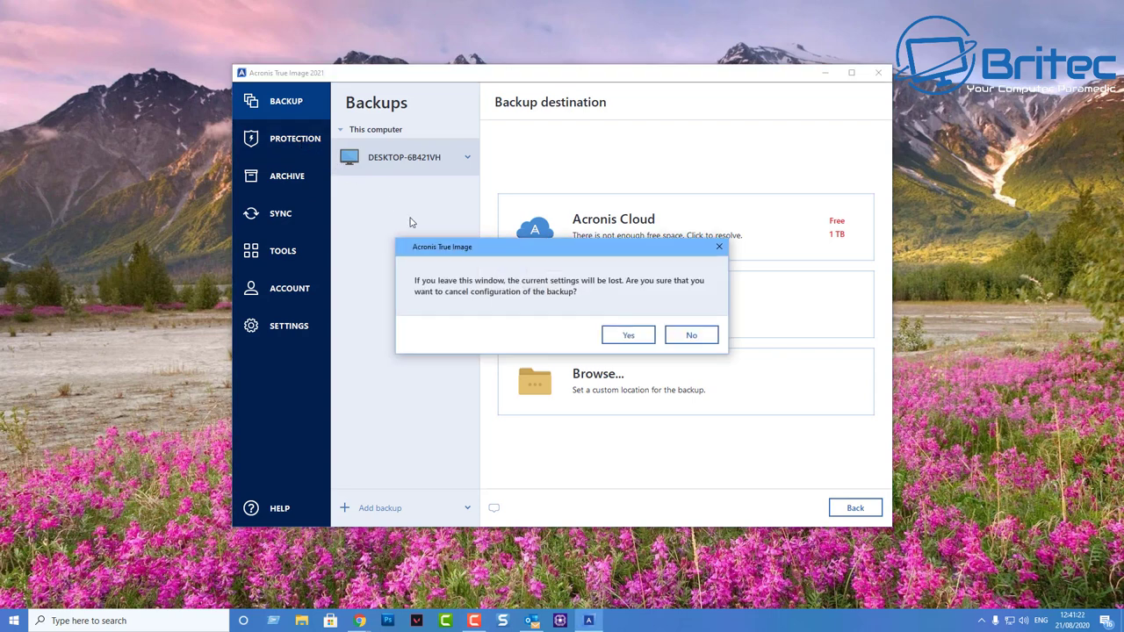
{"action": "left_click", "coordinate": [628, 338]}
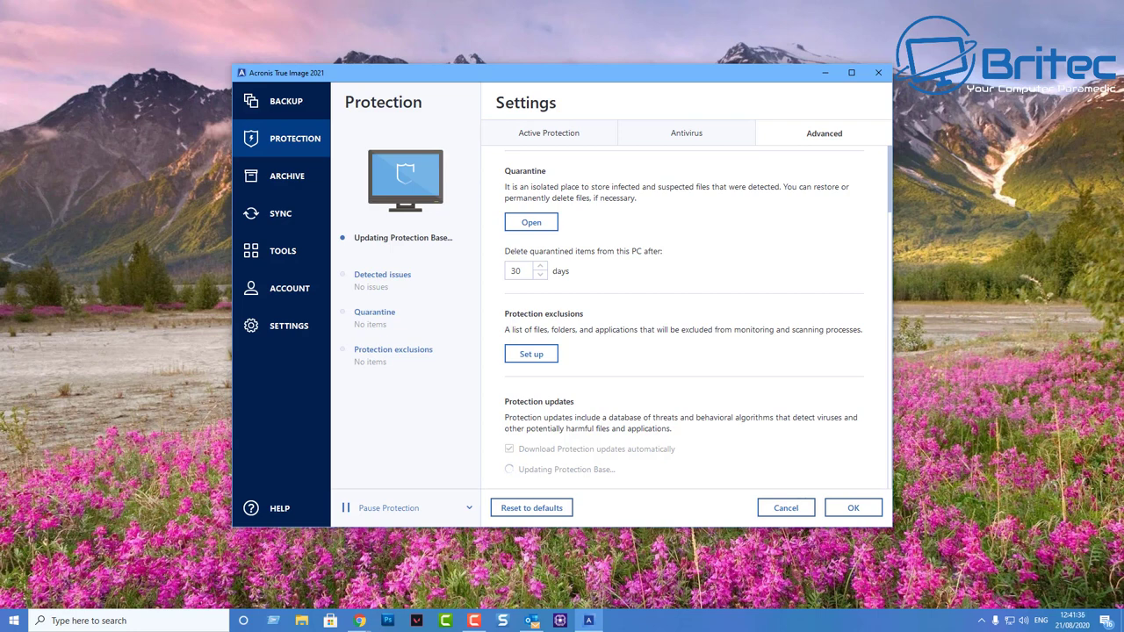
{"action": "left_click", "coordinate": [825, 74]}
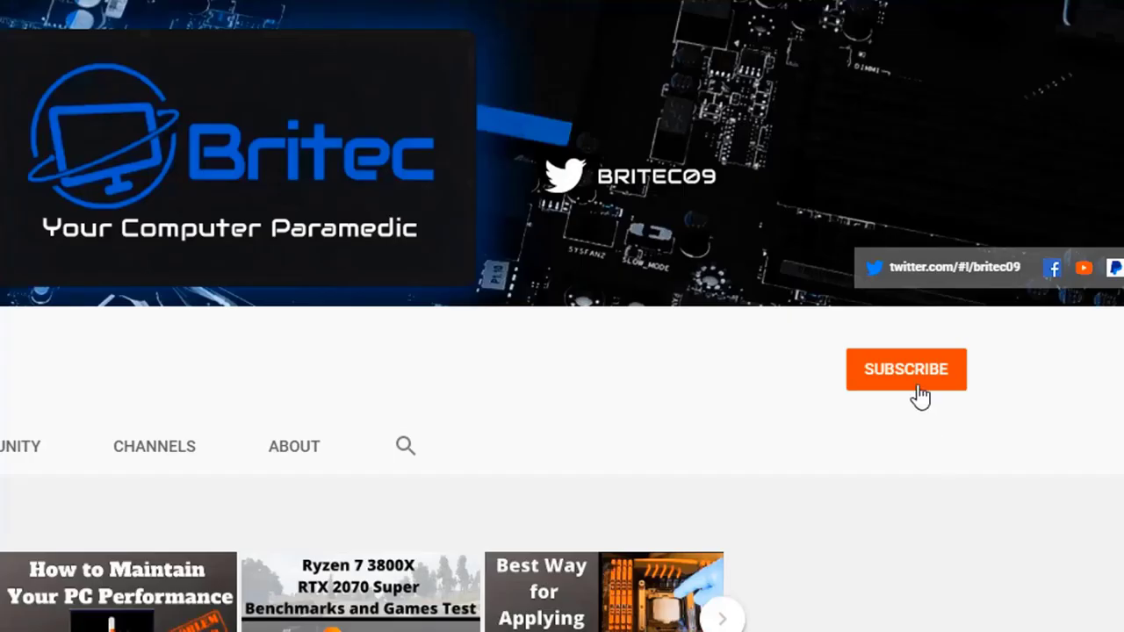
- On YouTube, subscribe to the Britec channel and set its notifications to All
{"action": "left_click", "coordinate": [919, 397]}
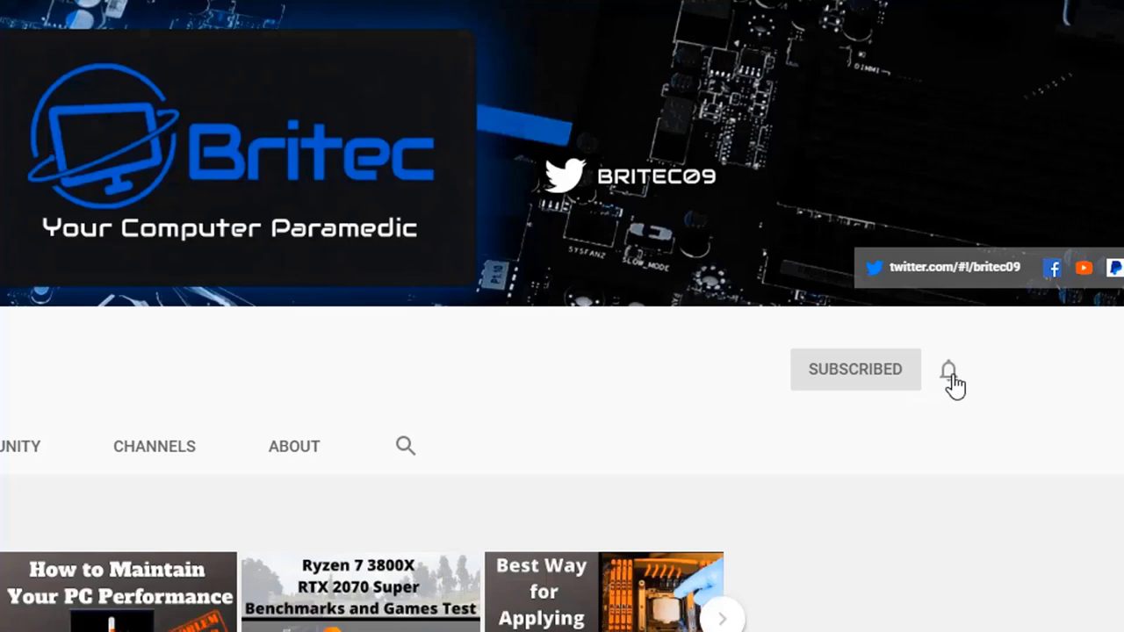
{"action": "left_click", "coordinate": [951, 374]}
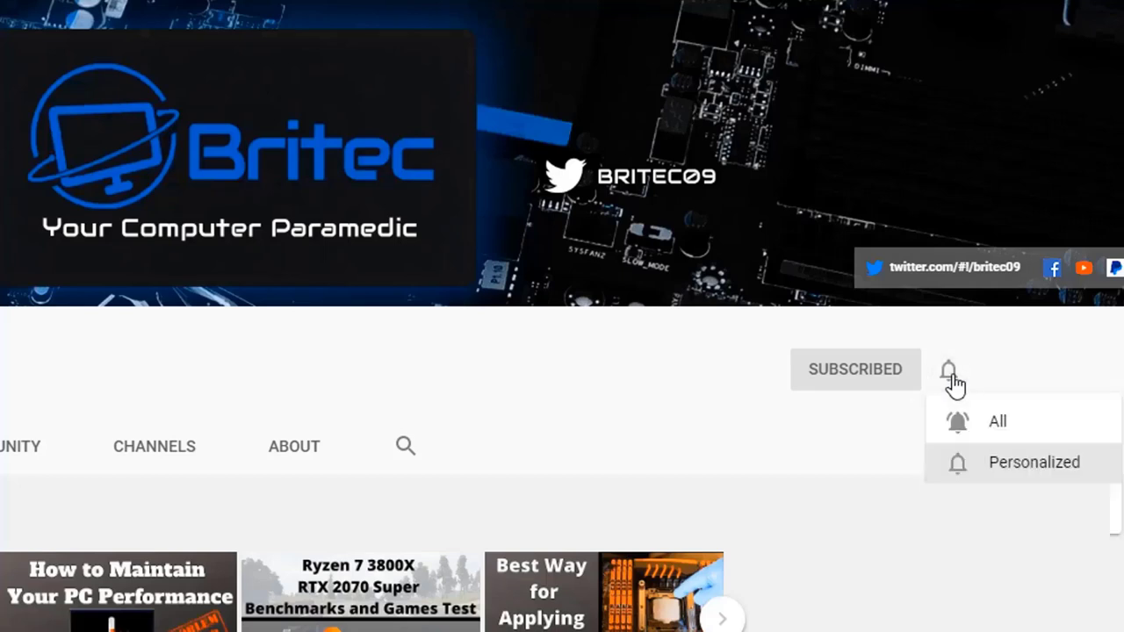
{"action": "left_click", "coordinate": [978, 427]}
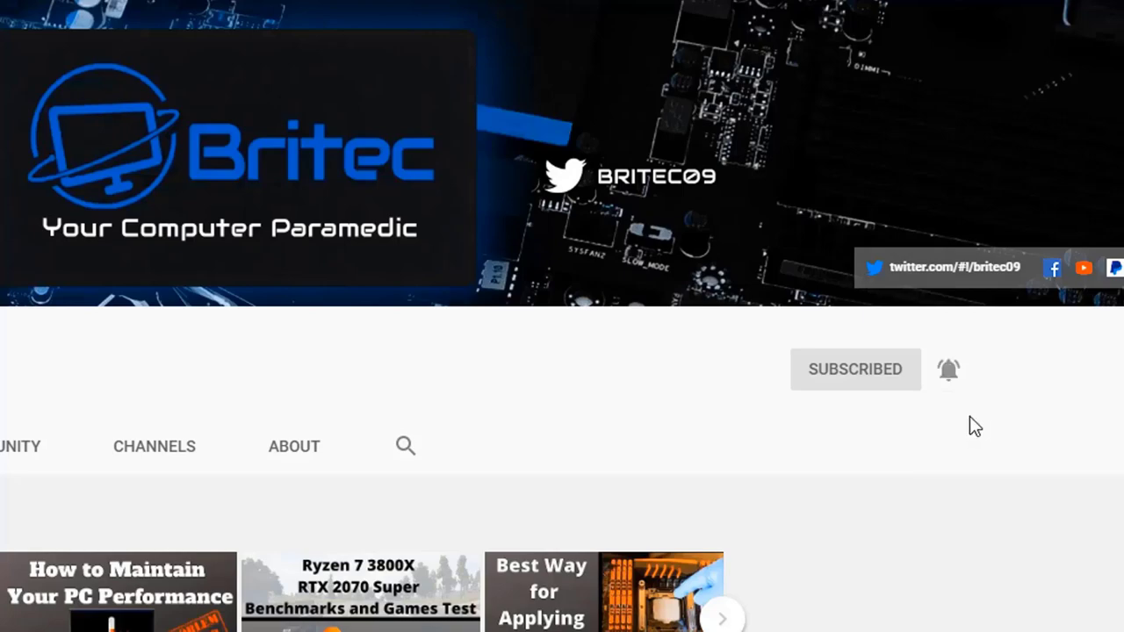